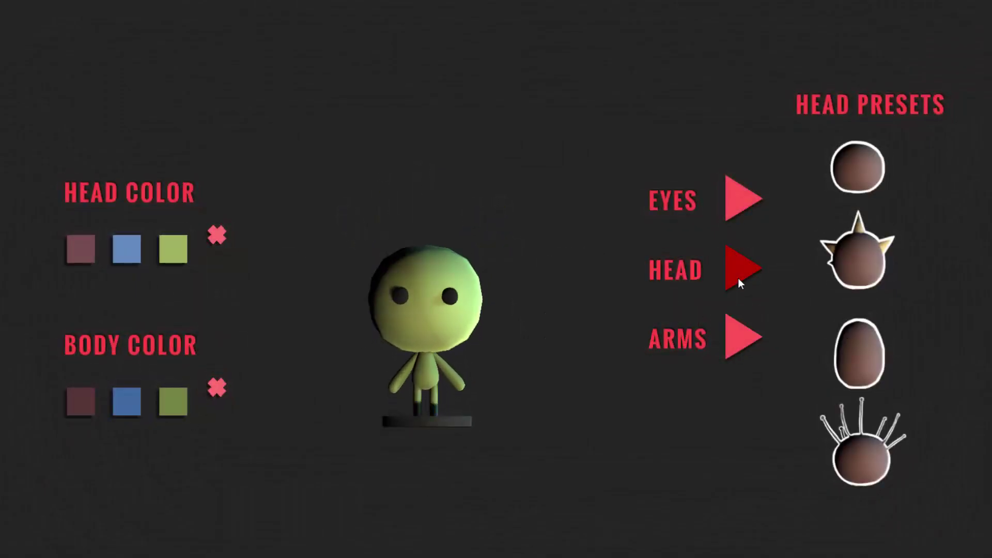
Preview the finished customization menu by switching the eyes and choosing the blue head color.
left_click(738, 203)
left_click(125, 253)
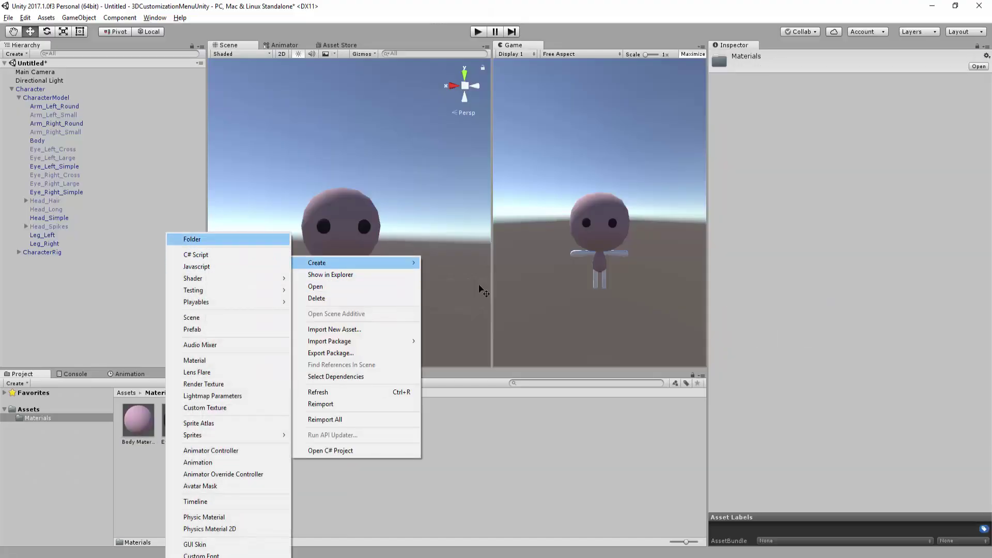
key("Return")
type("Animations")
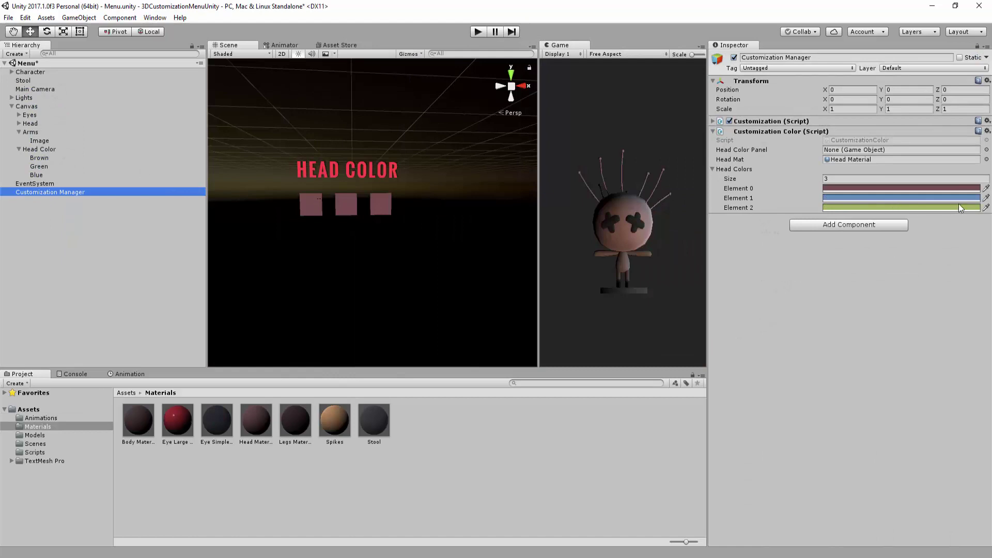
left_click(960, 198)
left_click(809, 440)
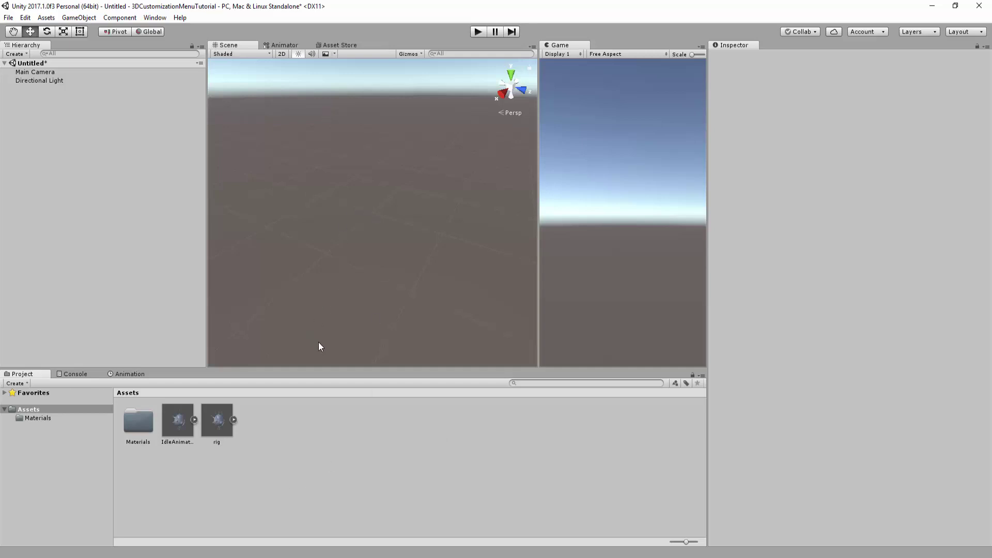
In the rig model's import settings, set the scale factor to 10 and disable importing materials.
left_click(227, 420)
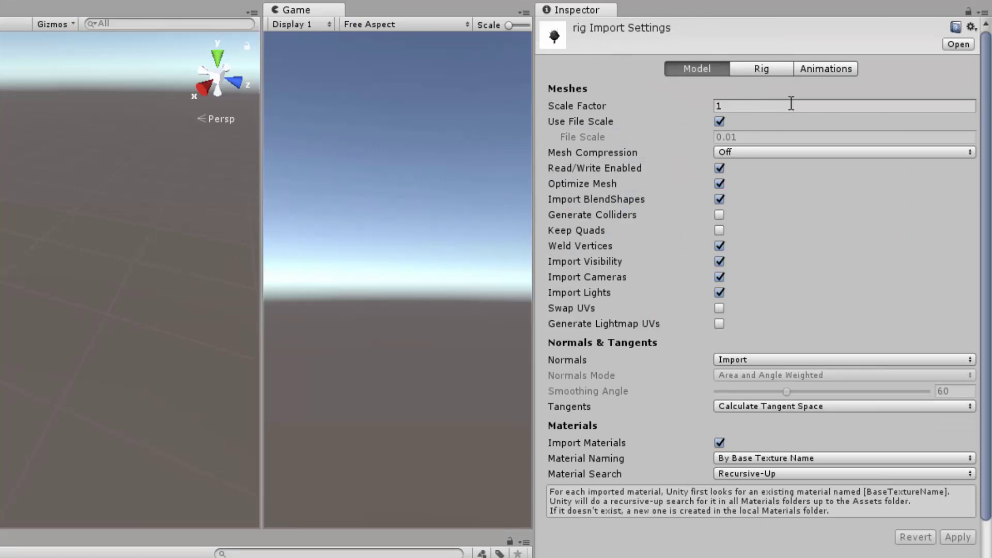
left_click(739, 102)
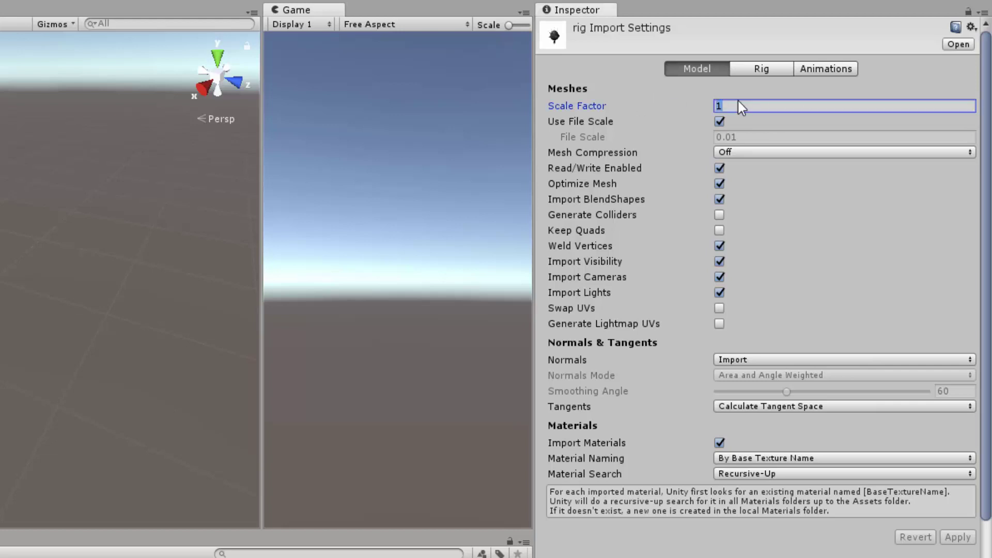
type("0")
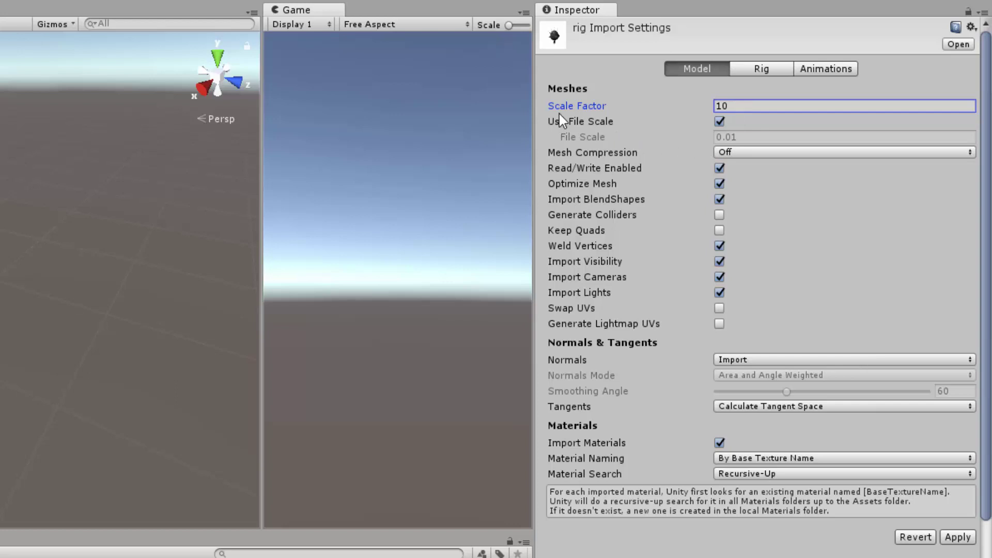
left_click(719, 443)
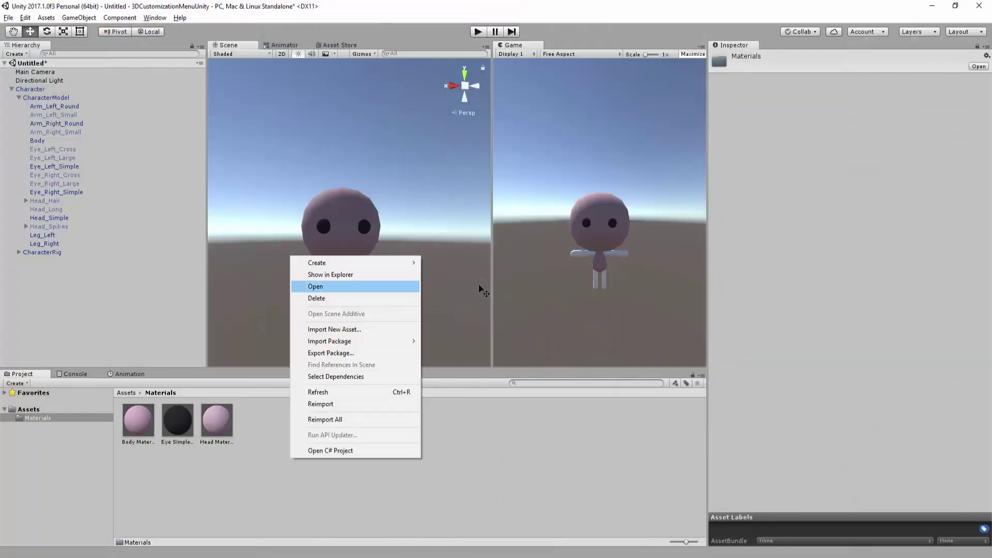
Create a new material named Arms in the Materials folder.
key("Down")
key("Down")
key("Down")
key("Down")
key("Down")
key("Down")
key("Down")
key("Down")
key("Down")
key("Return")
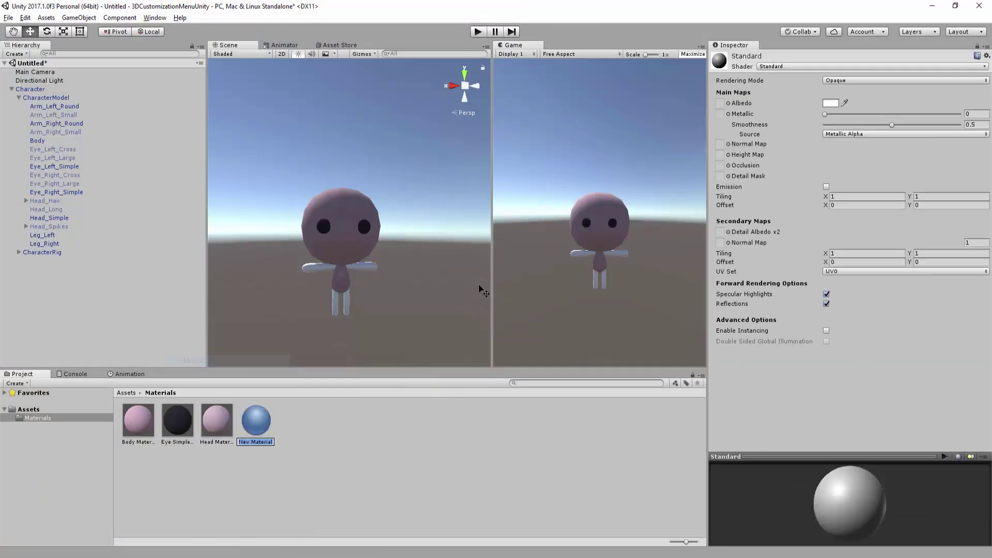
type("Arms")
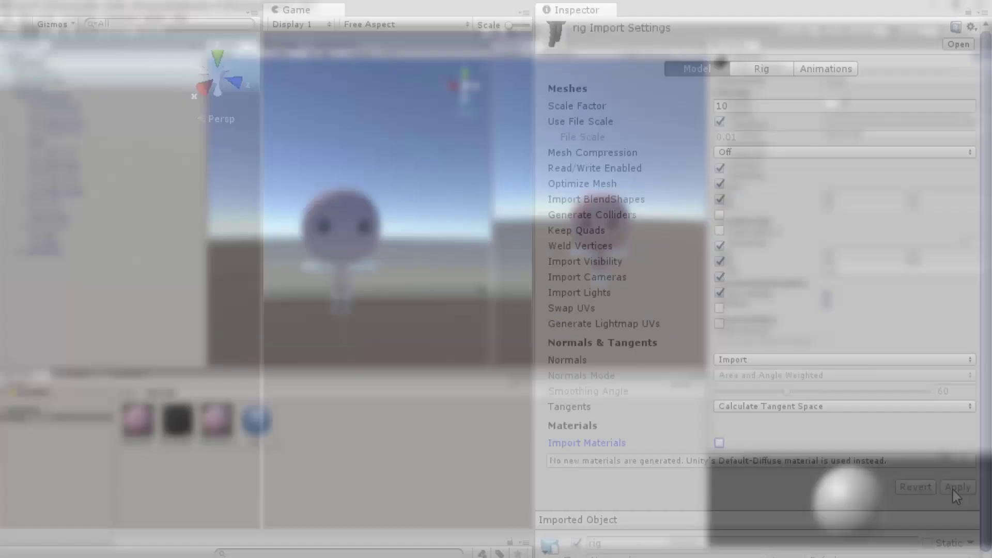
Delete the Materials folder from the project's Assets.
key("Delete")
left_click(525, 305)
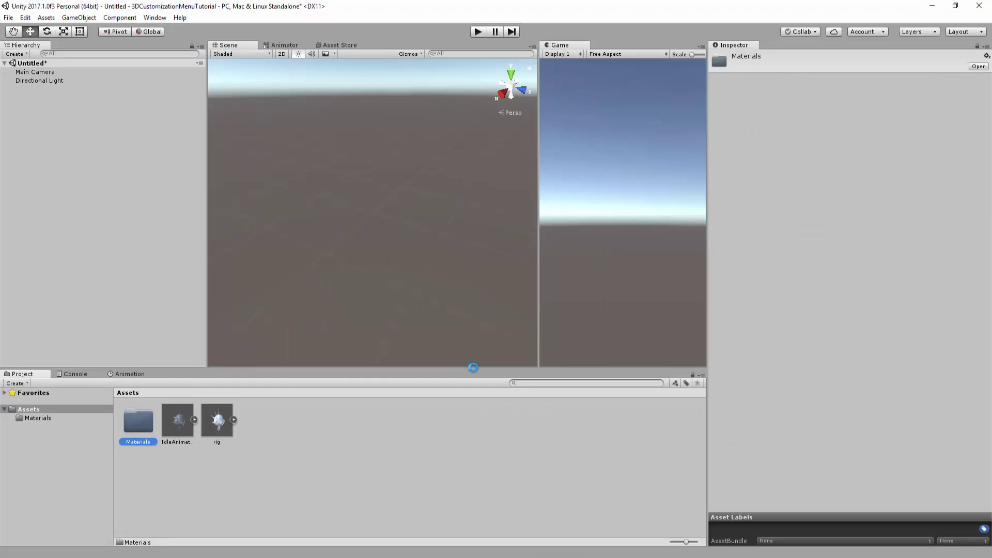
left_click(178, 421)
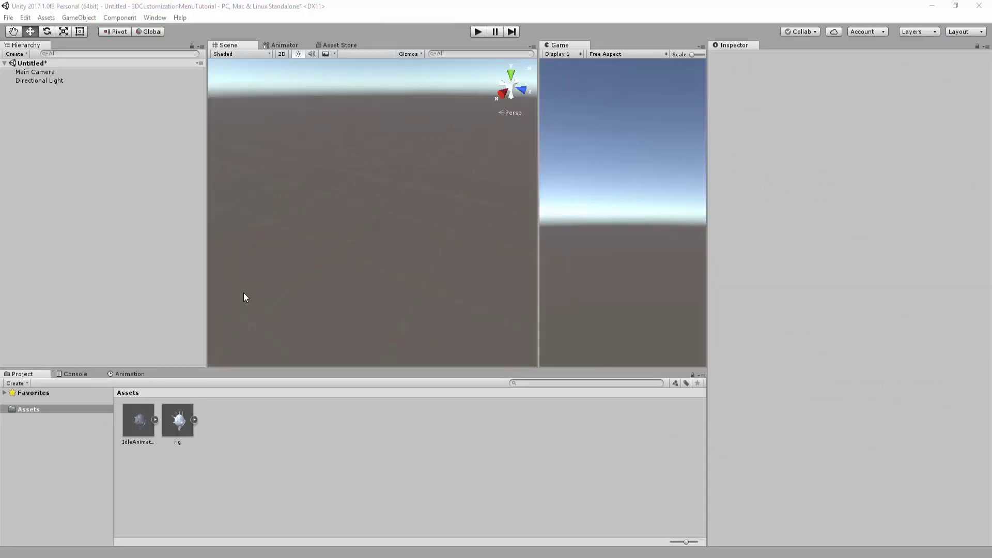
Add the rig model to the scene and widen the Scene view beside the Game view.
left_click_drag(177, 419, 132, 273)
scroll(411, 207, "down", 3)
left_click_drag(409, 210, 412, 238, "alt")
left_click(411, 248)
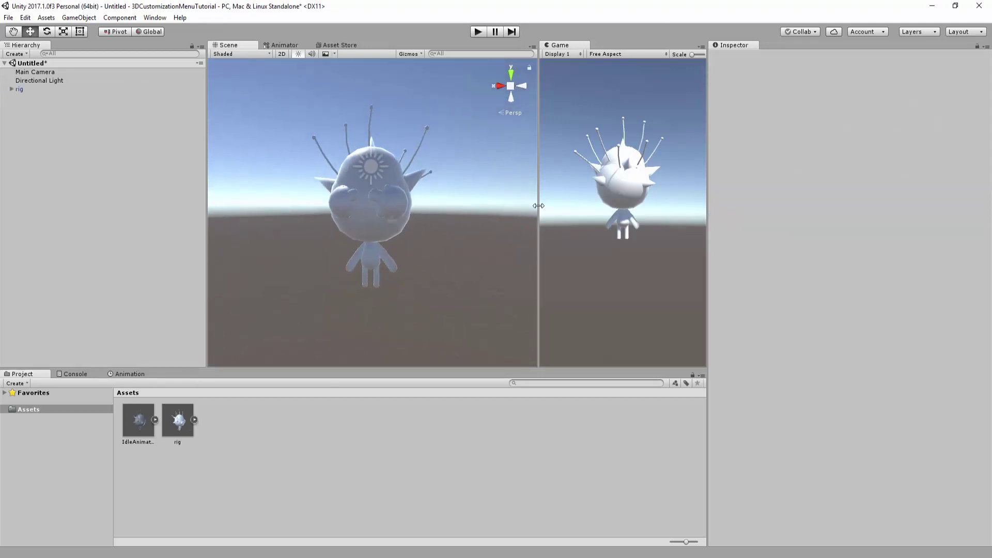
left_click_drag(537, 206, 577, 205)
scroll(455, 234, "down", 3)
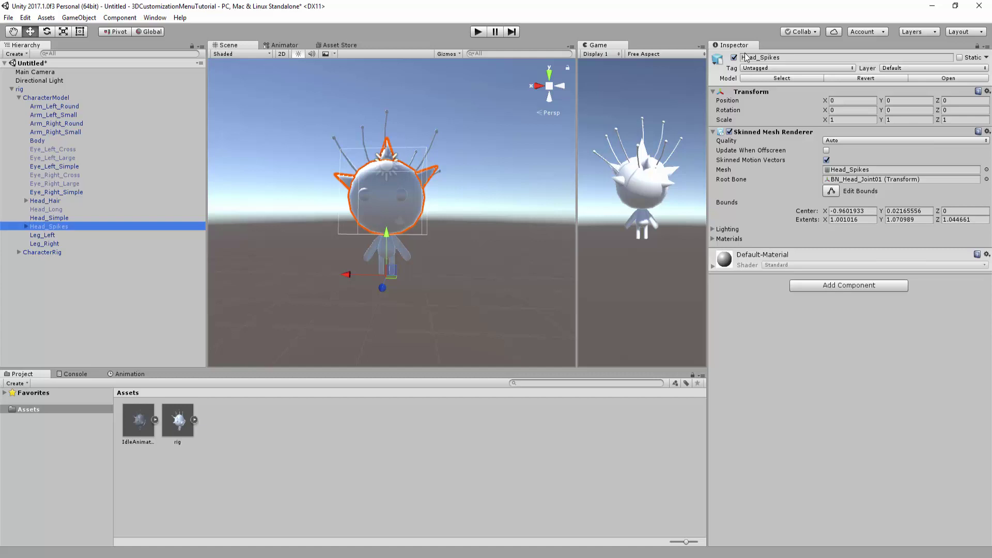
Deactivate the Head_Spikes and Head_Hair objects of the character model.
left_click(733, 58)
left_click(45, 201)
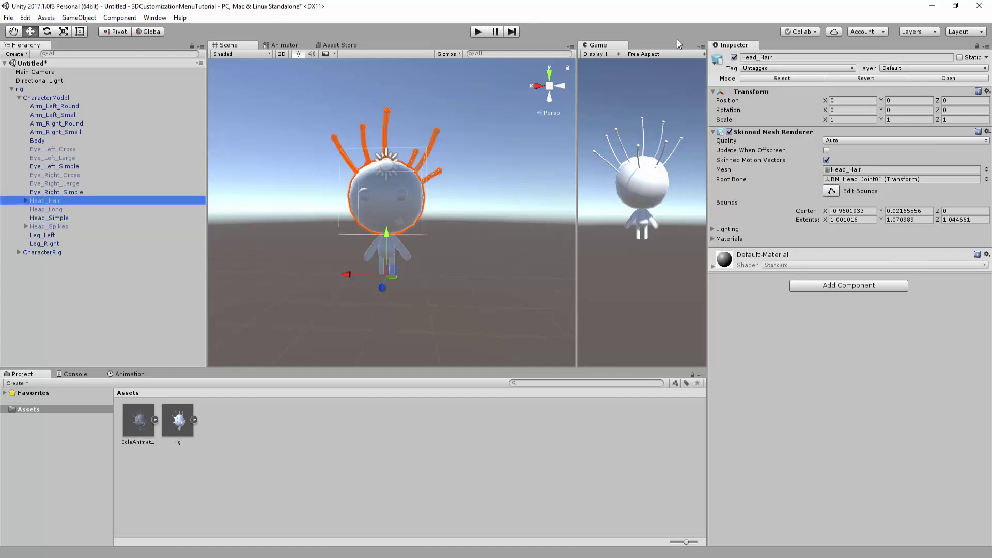
left_click(734, 58)
left_click_drag(397, 135, 284, 152, "alt")
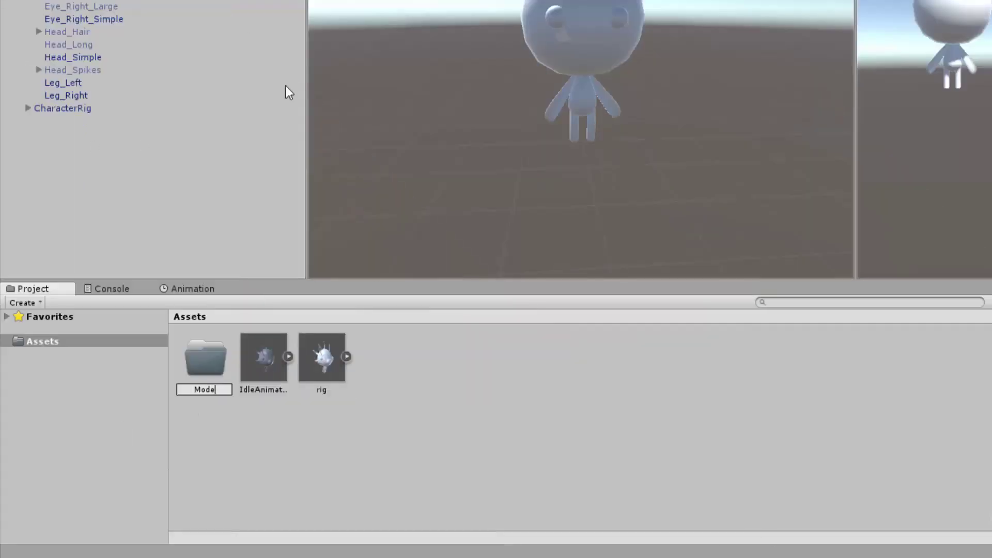
Create two folders named Models and Animations in the project's Assets.
type("s")
key("Return")
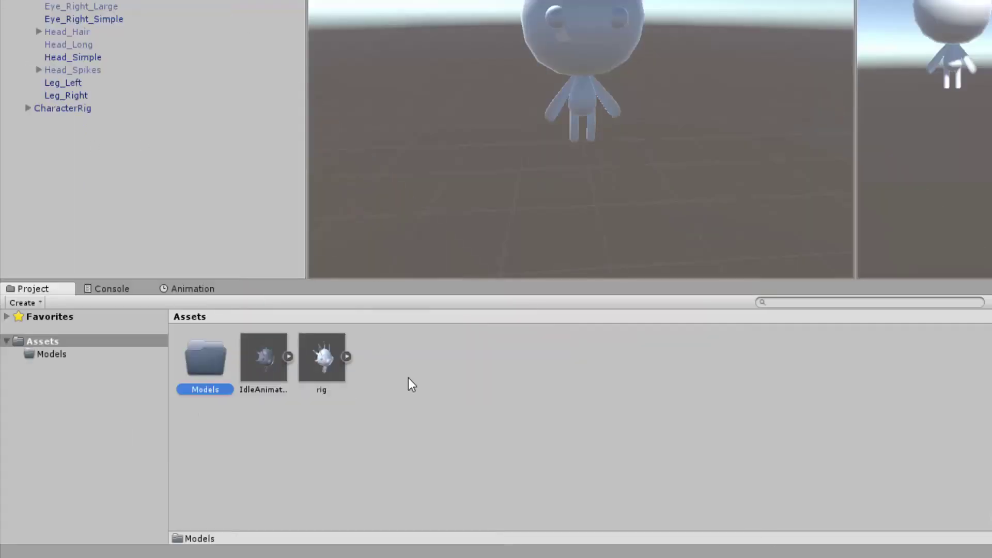
right_click(412, 384)
mouse_move(464, 87)
left_click(273, 87)
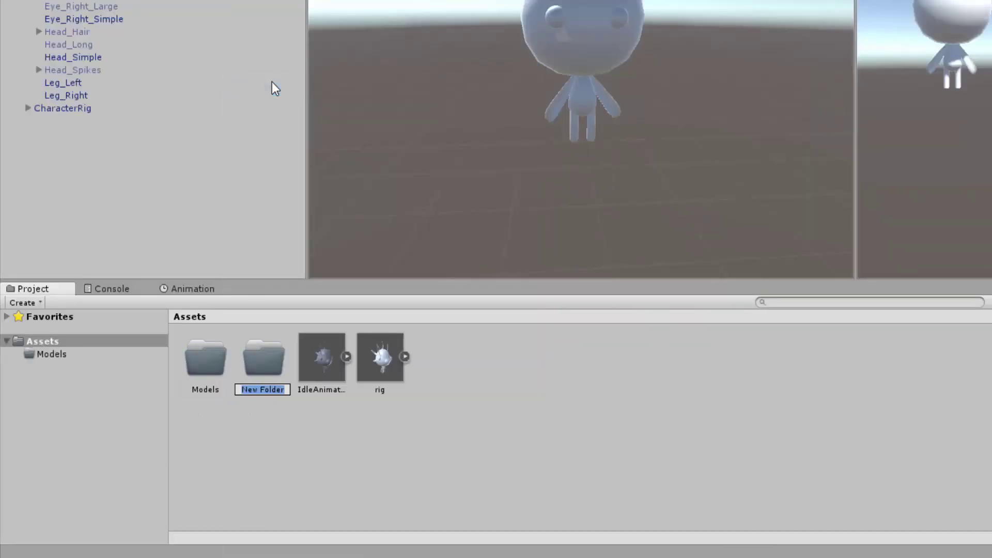
type("Animations")
key("Return")
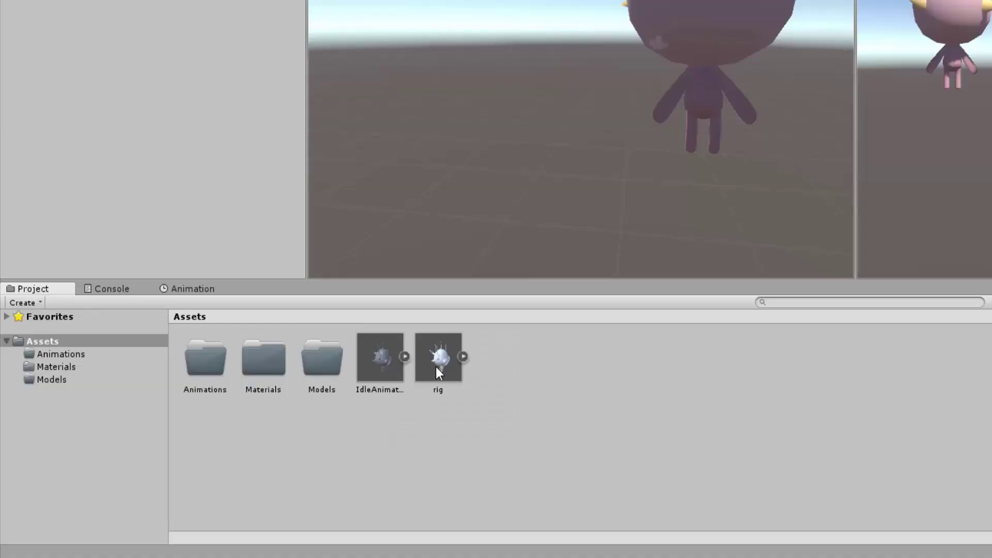
Move the rig model into the Models folder and the IdleAnimation file into the Animations folder.
left_click_drag(436, 367, 321, 363)
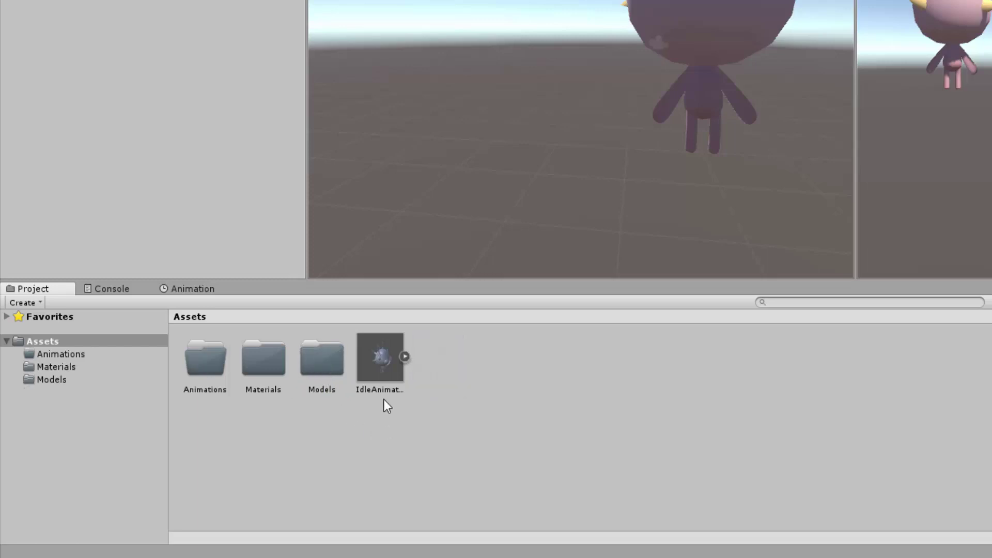
left_click_drag(378, 377, 197, 367)
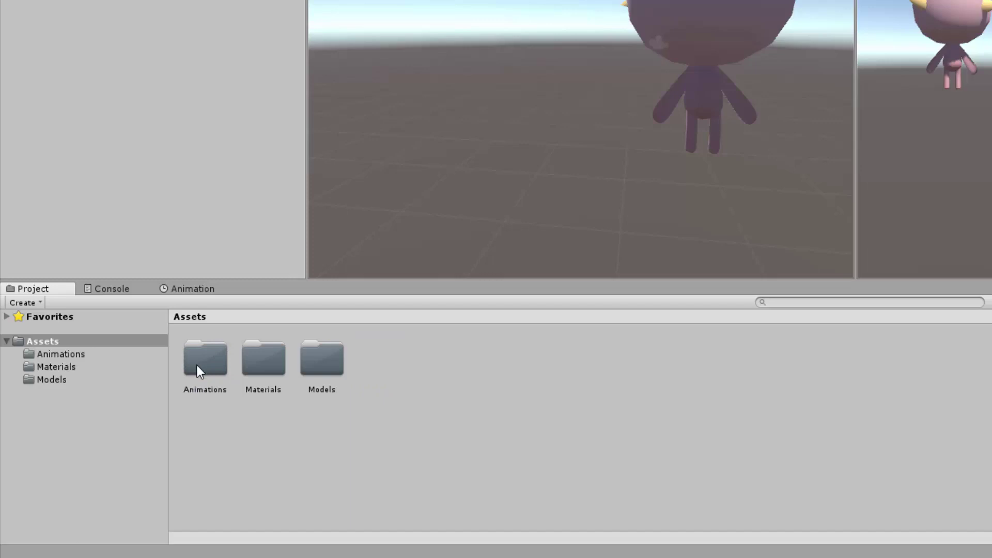
Create a new material inside the Materials folder.
double_click(268, 357)
right_click(269, 377)
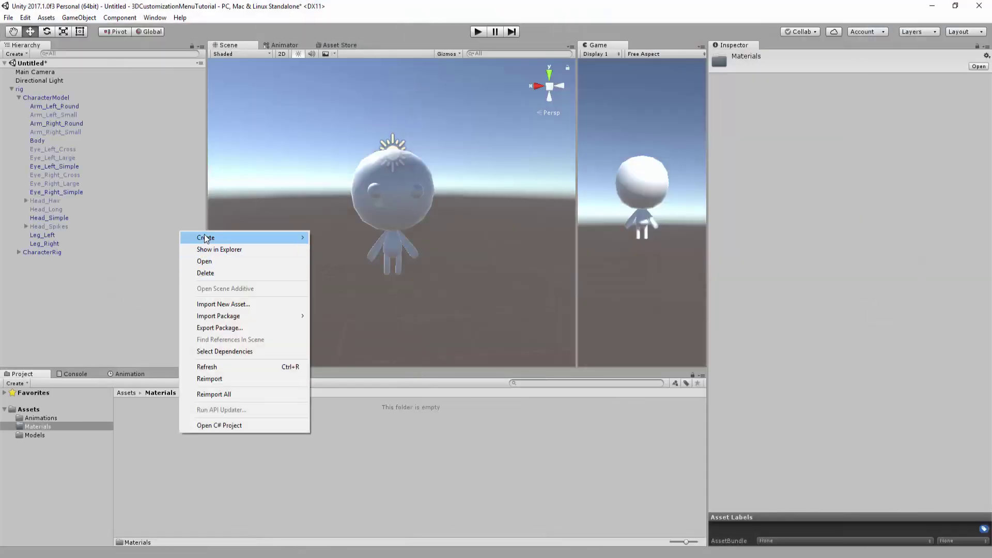
mouse_move(305, 86)
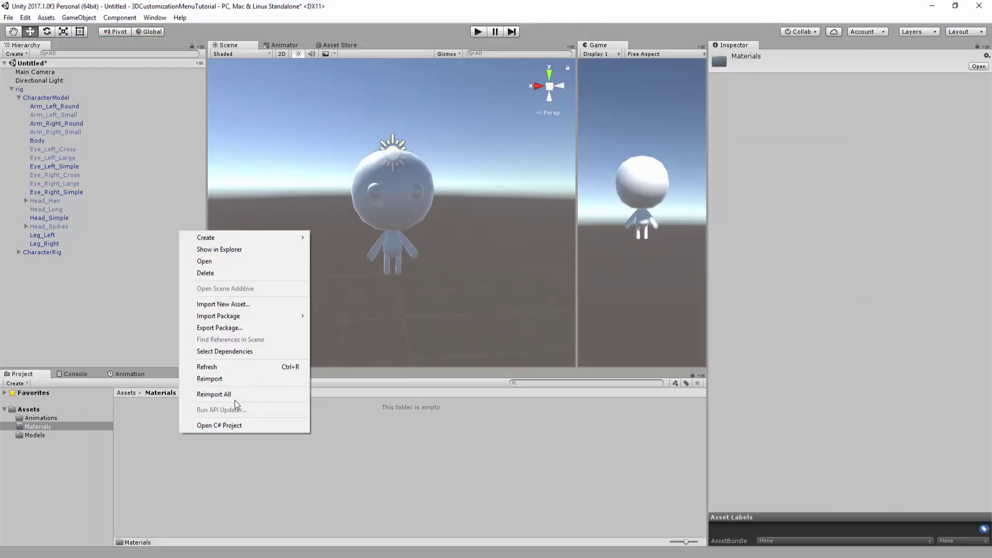
mouse_move(206, 237)
left_click(89, 343)
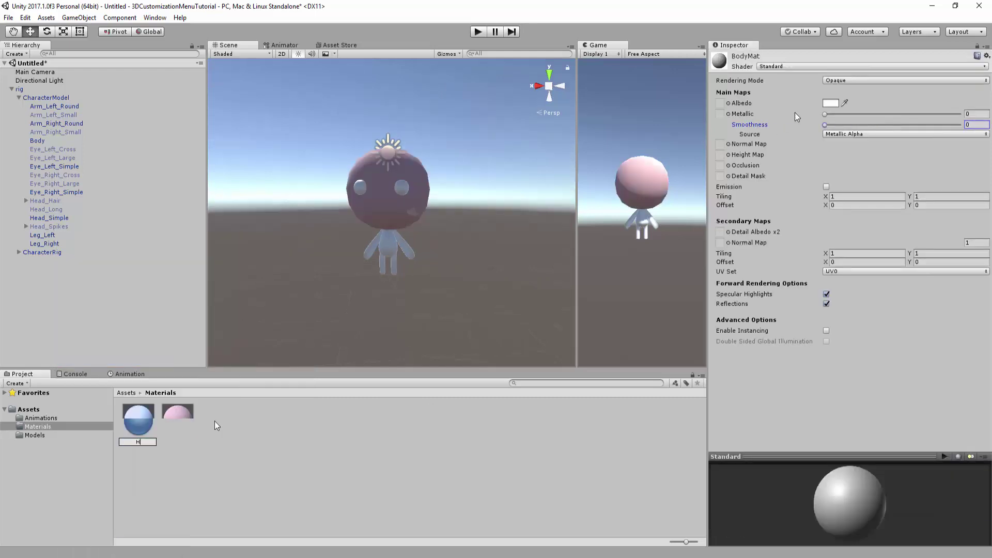
Set the BodyMat material's albedo color to dusky red BA7373 and apply the material to the character's arm.
left_click(830, 103)
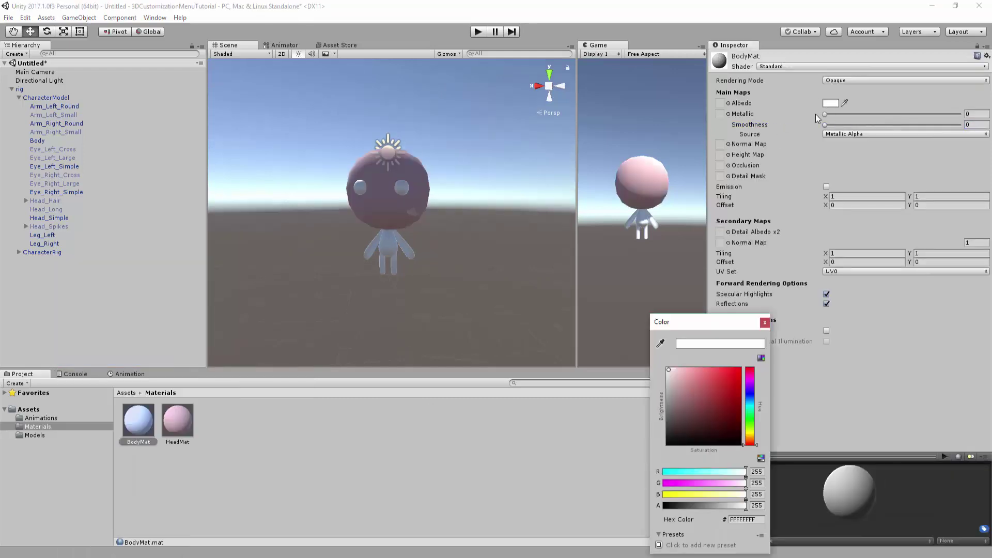
left_click(691, 387)
left_click(693, 386)
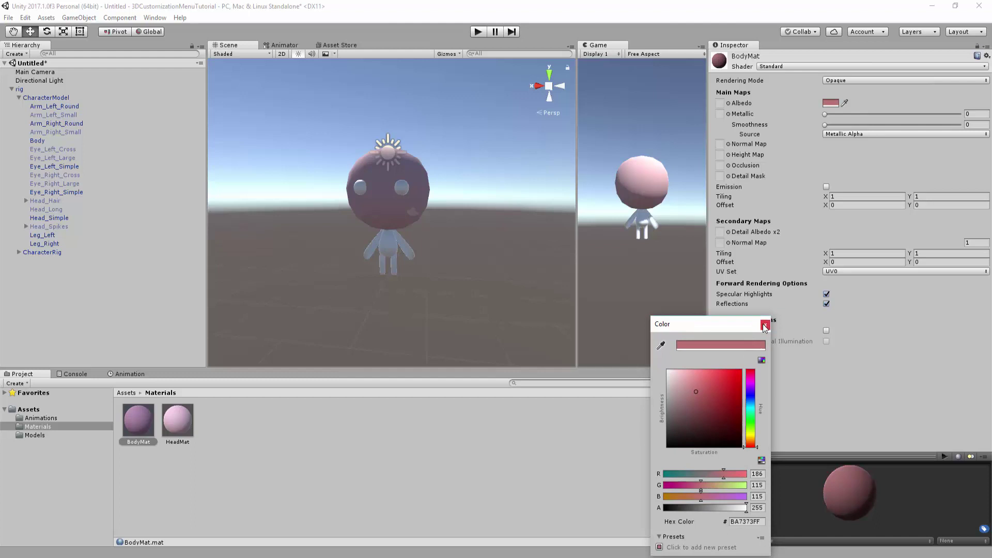
left_click(765, 321)
left_click_drag(139, 419, 410, 261)
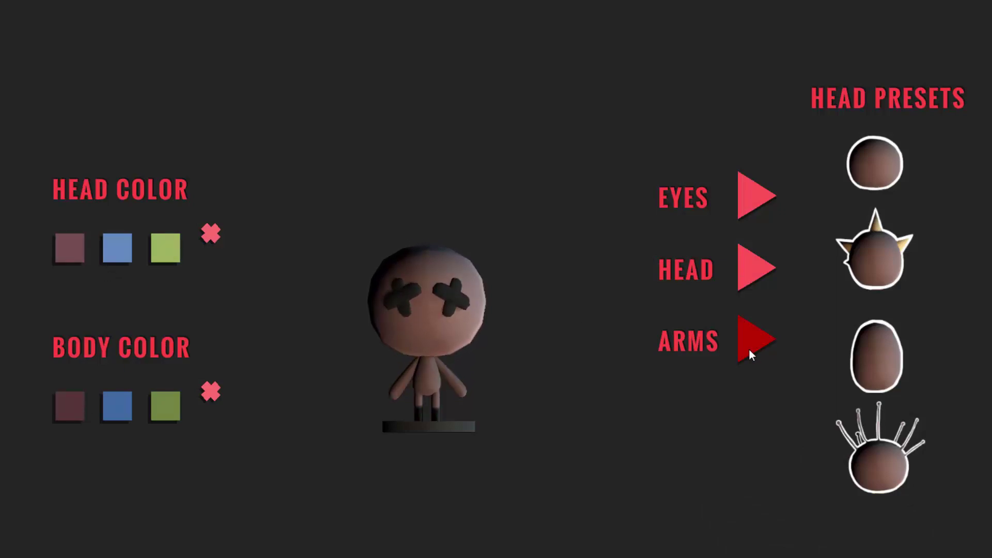
left_click(746, 274)
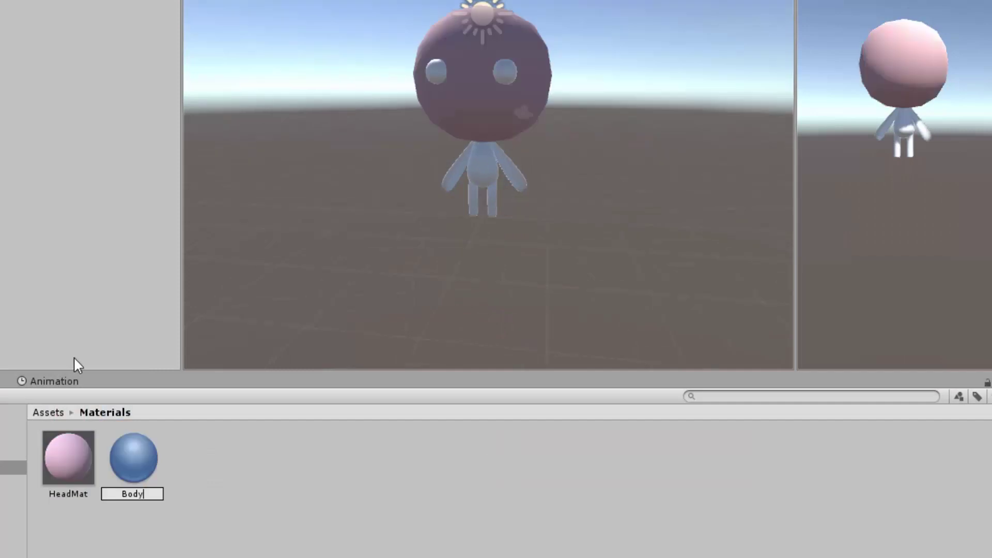
Name the new material BodyMat.
type("Mat")
key("Return")
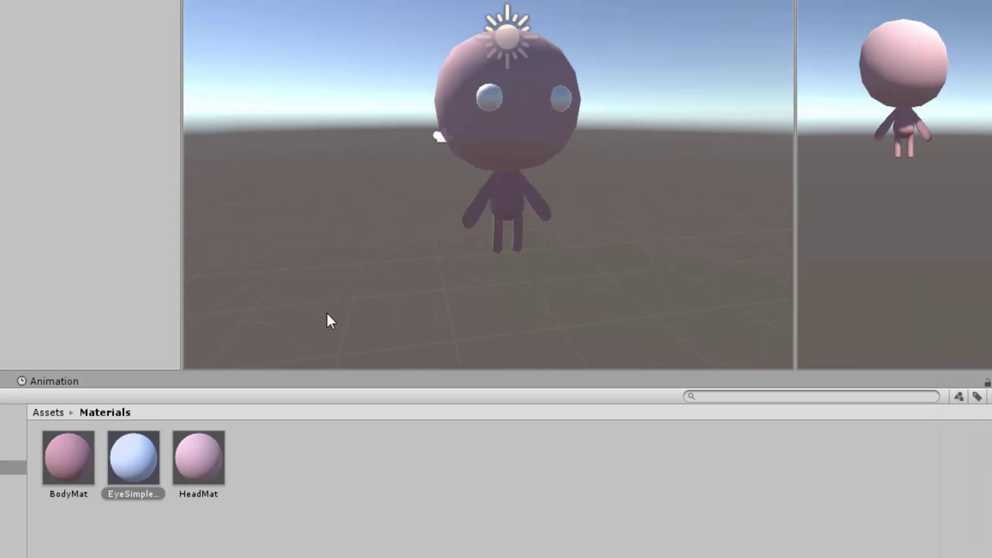
Apply the EyeSimple material to the character's eye and begin creating another asset in the Materials folder.
left_click_drag(155, 467, 563, 101)
left_click(314, 476)
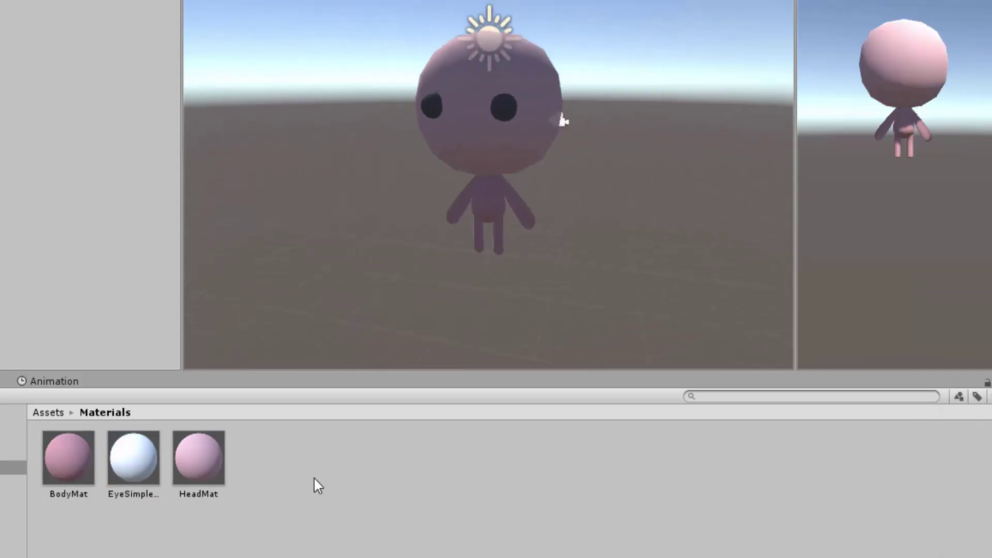
right_click(314, 477)
mouse_move(361, 153)
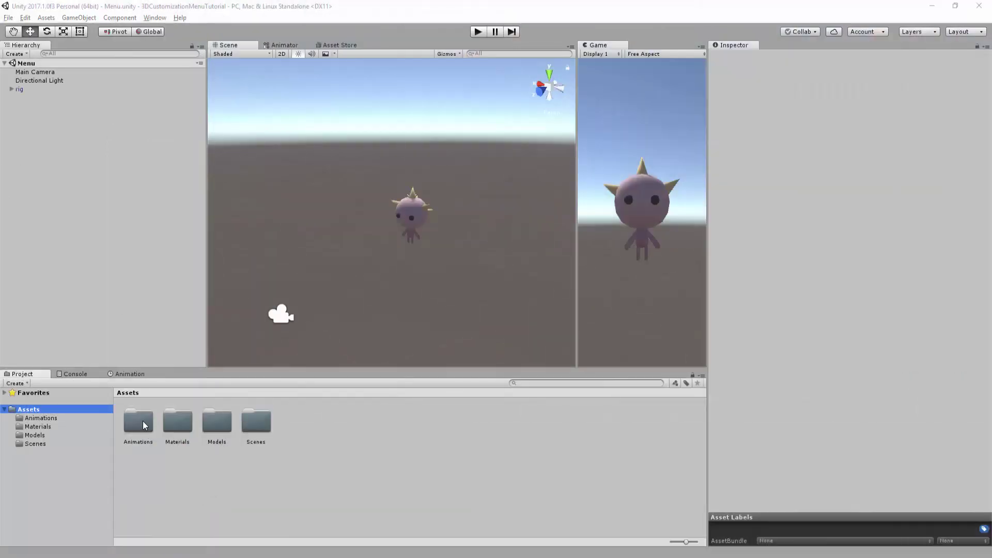
Set the IdleAnimation file's import scale factor to 10, disable importing materials, and apply the import settings.
left_click(139, 421)
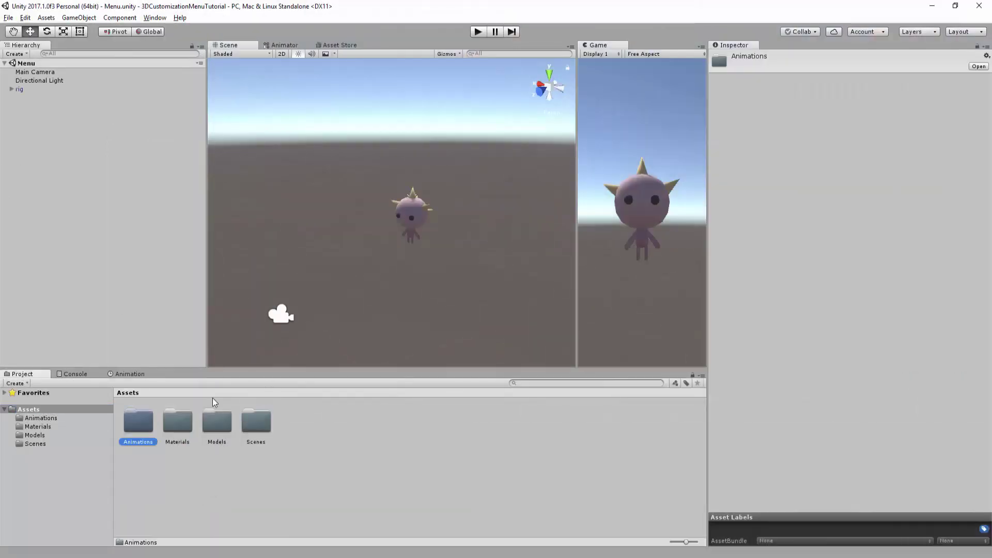
double_click(138, 421)
left_click(148, 425)
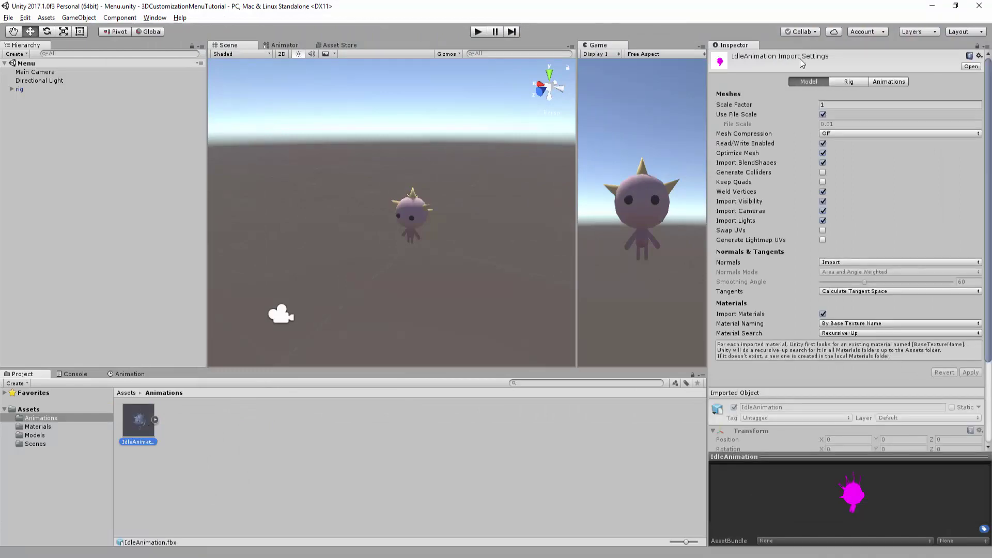
left_click(841, 104)
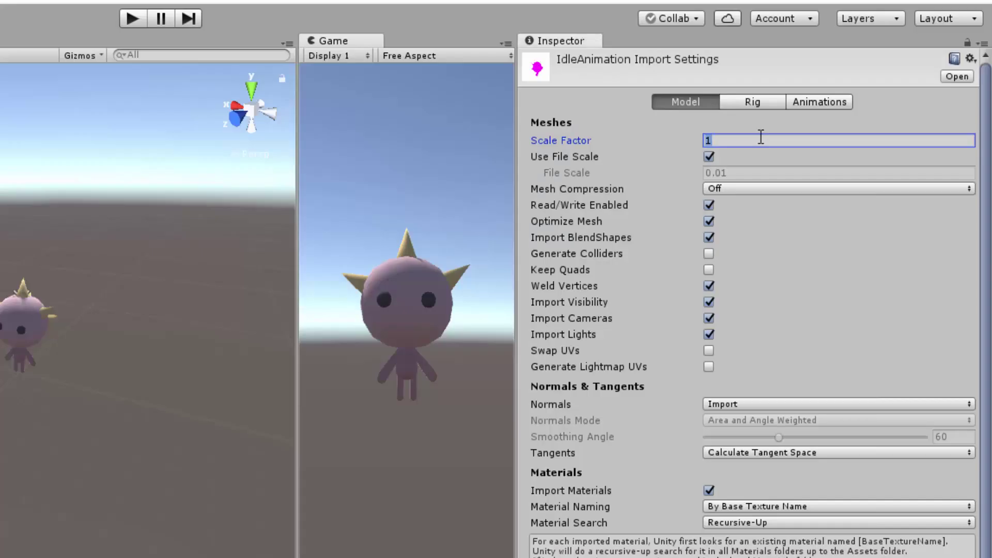
type("0")
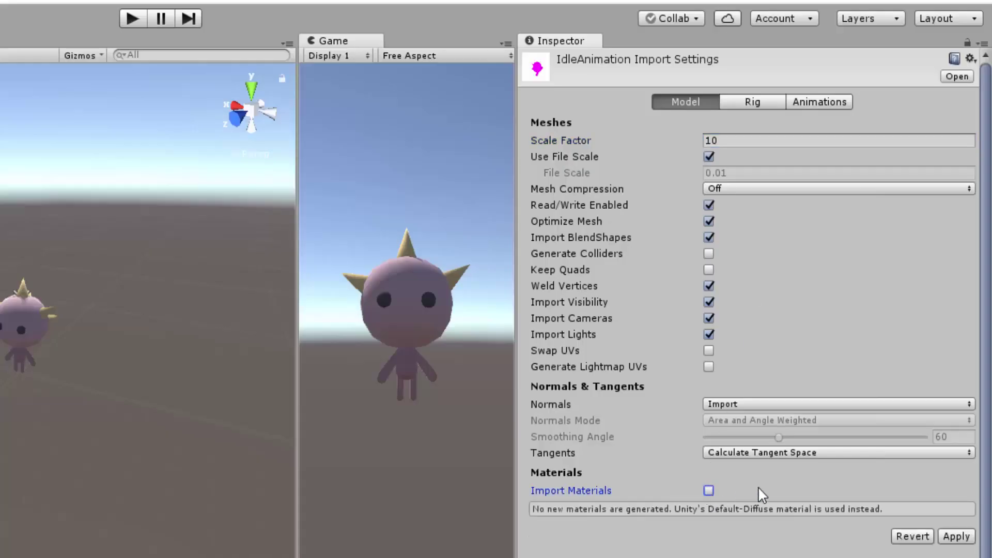
left_click(960, 537)
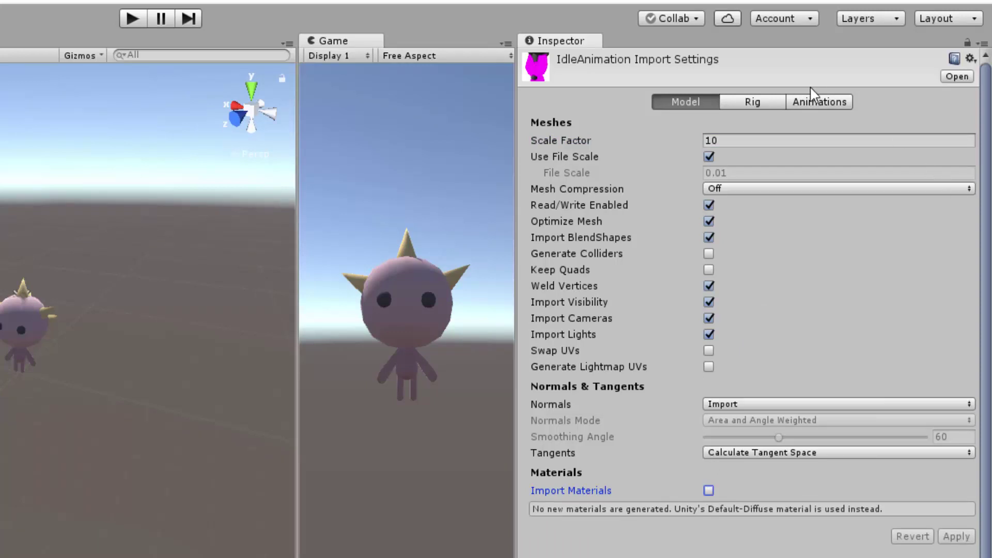
Rename the IdleAnimation file's Take 001 clip to Idle and enable its Loop Time option.
left_click(827, 106)
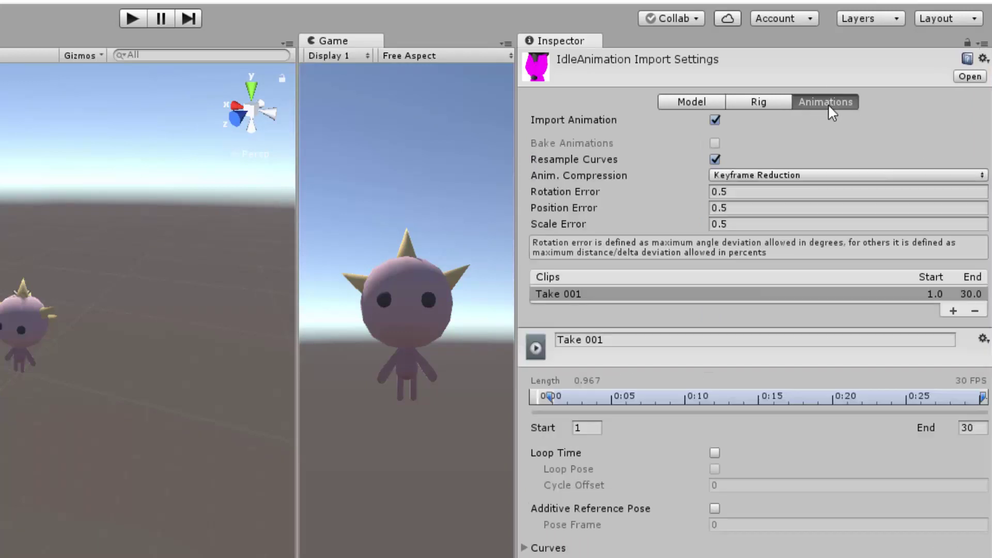
left_click(622, 339)
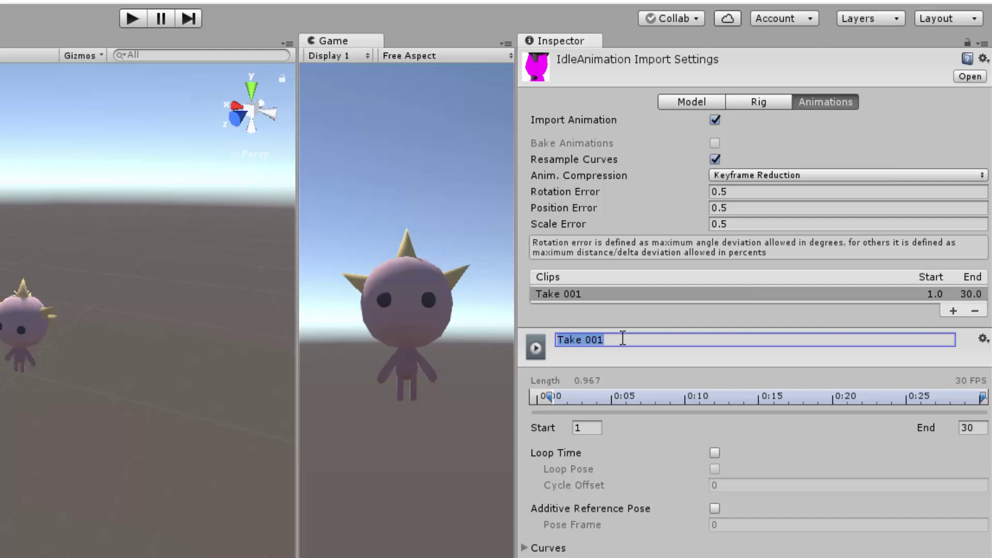
type("Idle")
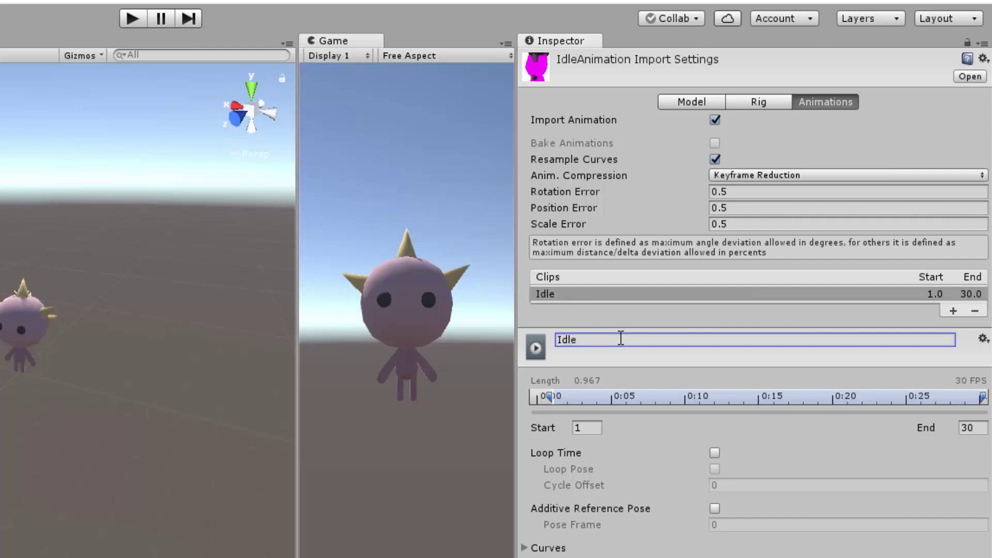
left_click(714, 453)
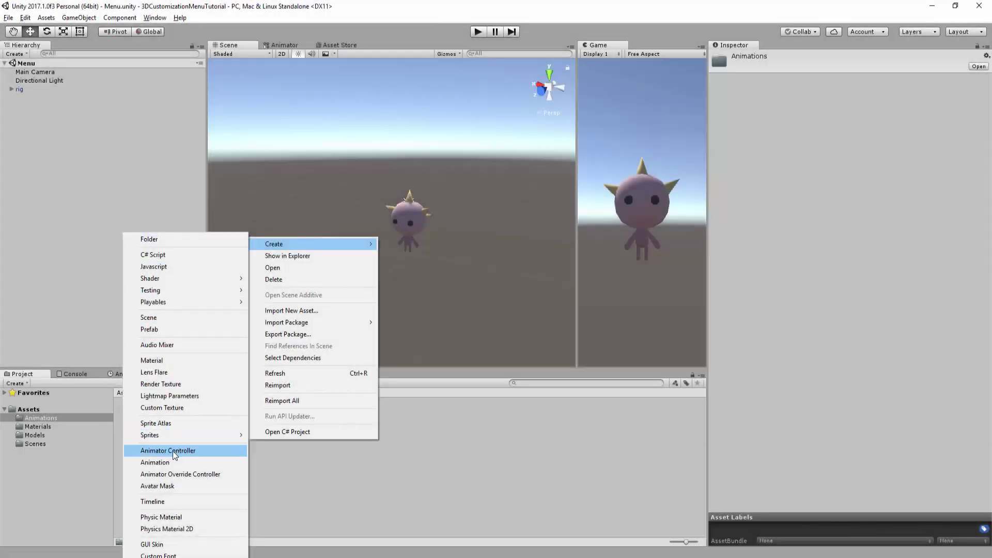
Create an Animator Controller named CharacterAC in the Animations folder and add the idle animation to its state graph.
left_click(176, 451)
type("Cha")
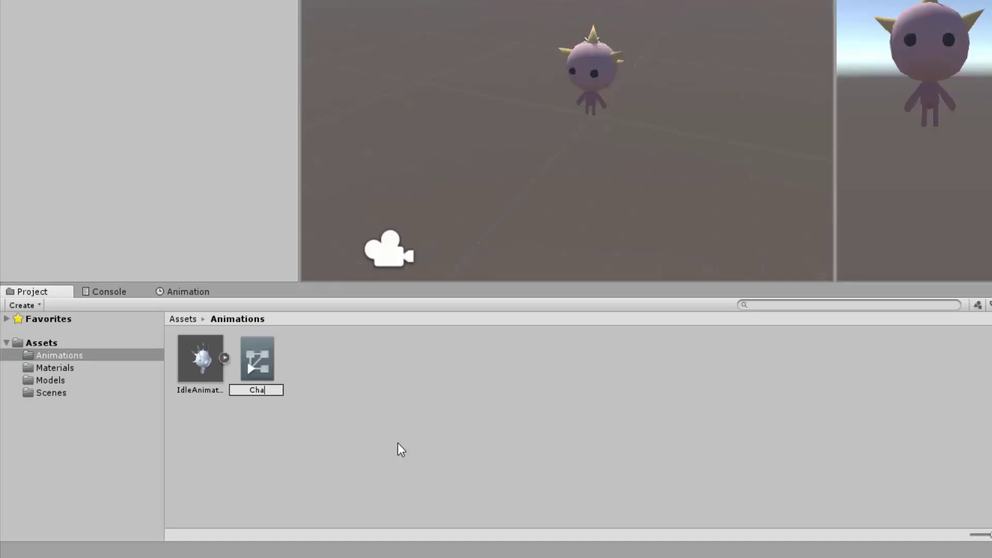
type("racterAC")
key("Return")
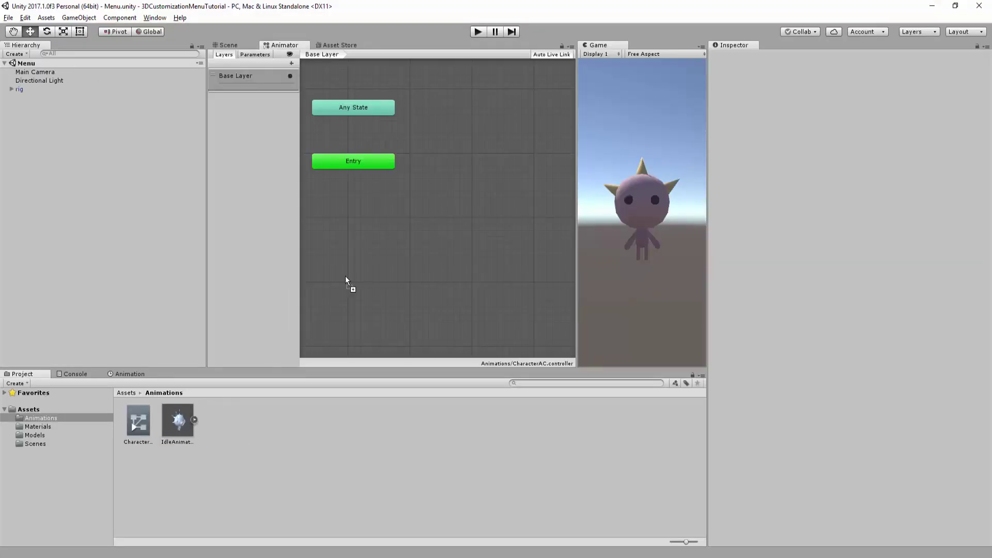
left_click_drag(429, 237, 430, 237)
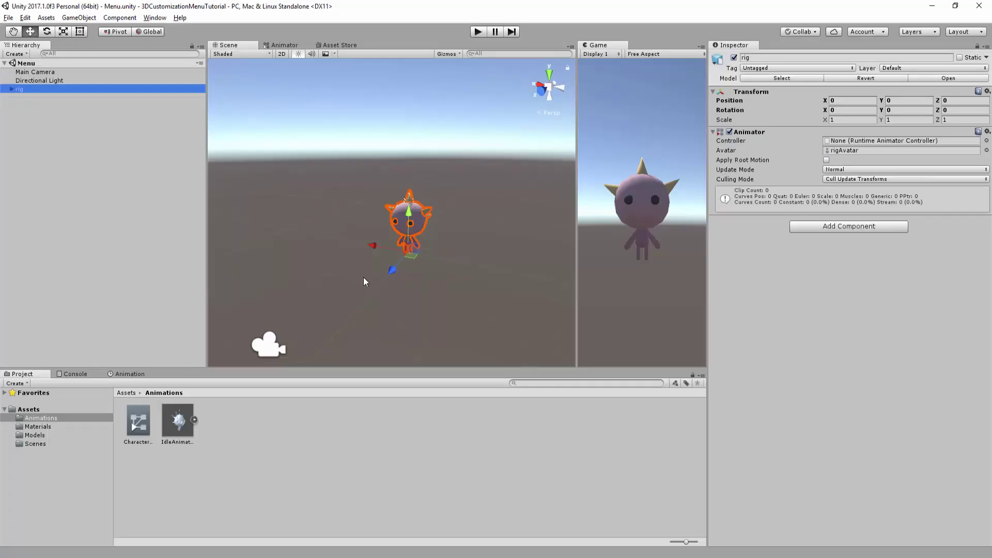
Assign CharacterAC as the controller of the rig's Animator and preview the idle animation in Play mode.
left_click_drag(133, 423, 853, 141)
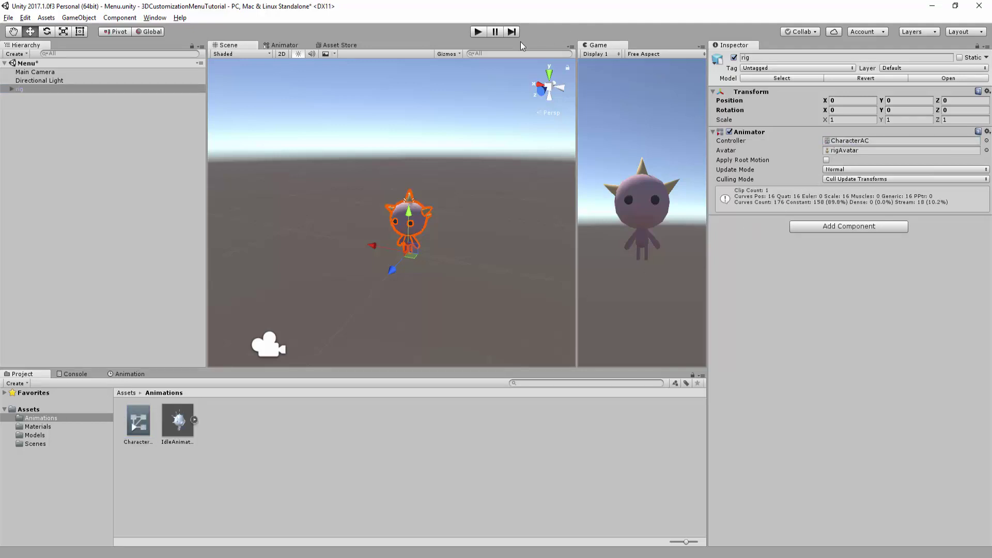
left_click(477, 32)
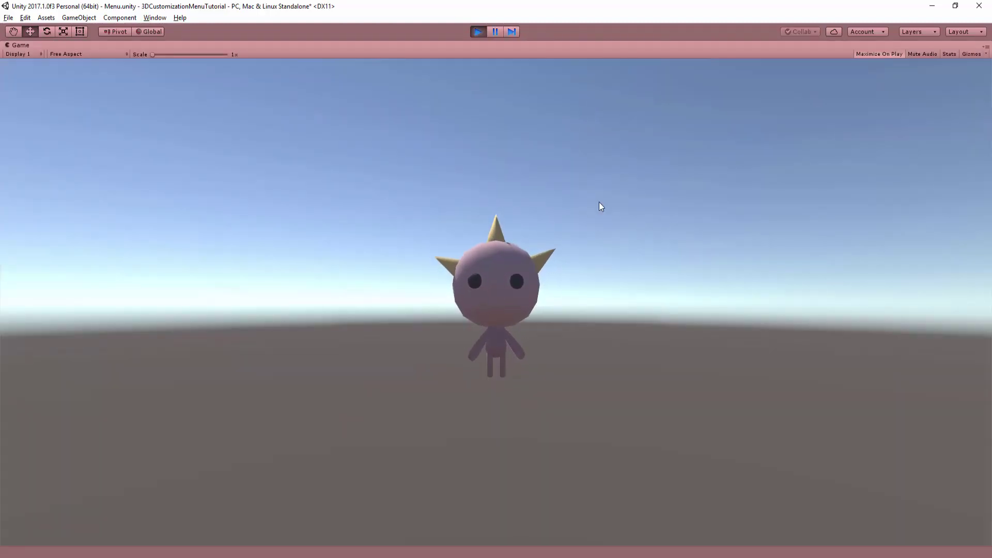
left_click(476, 33)
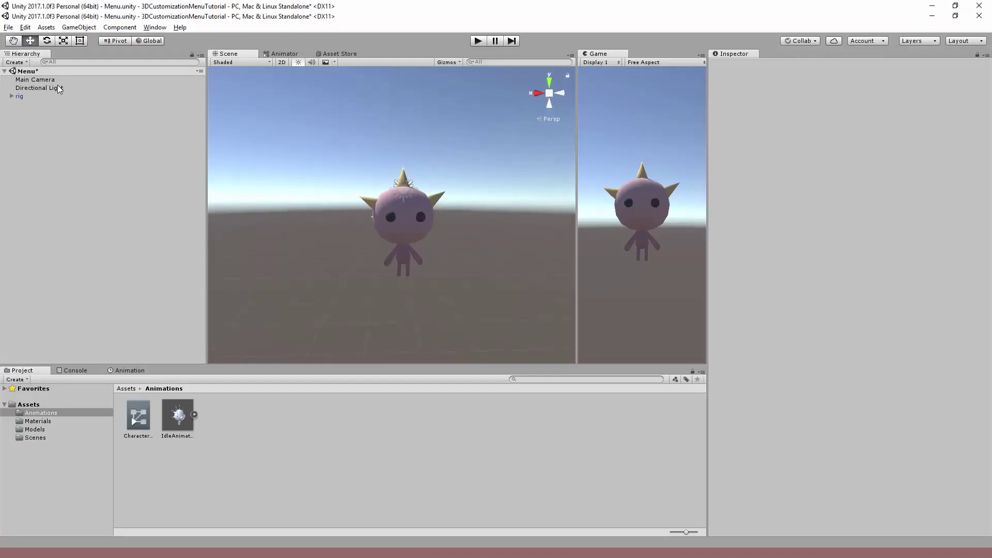
Set the Main Camera's clear flags to Solid Color and change its background color to dark grey.
left_click(35, 80)
left_click(902, 144)
left_click(841, 136)
left_click(847, 147)
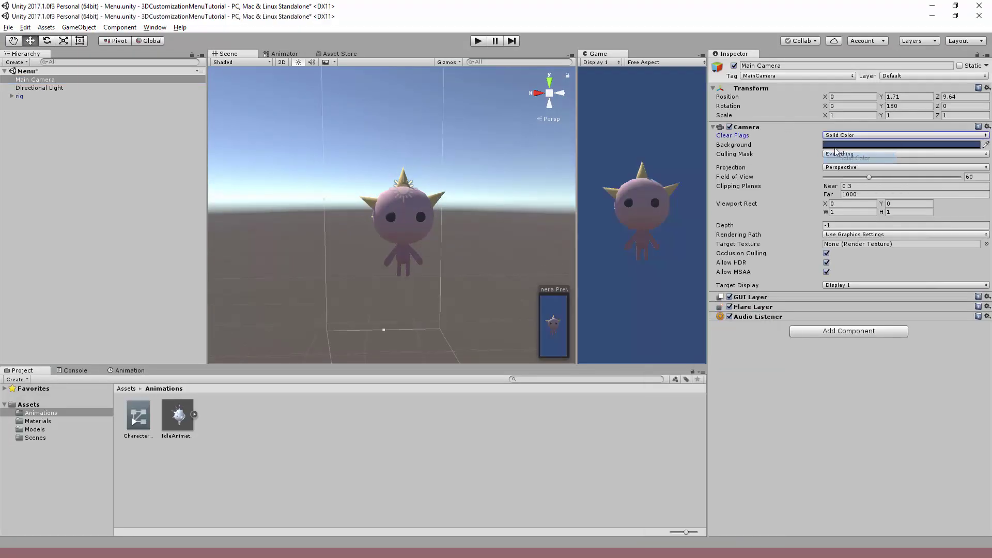
left_click(902, 145)
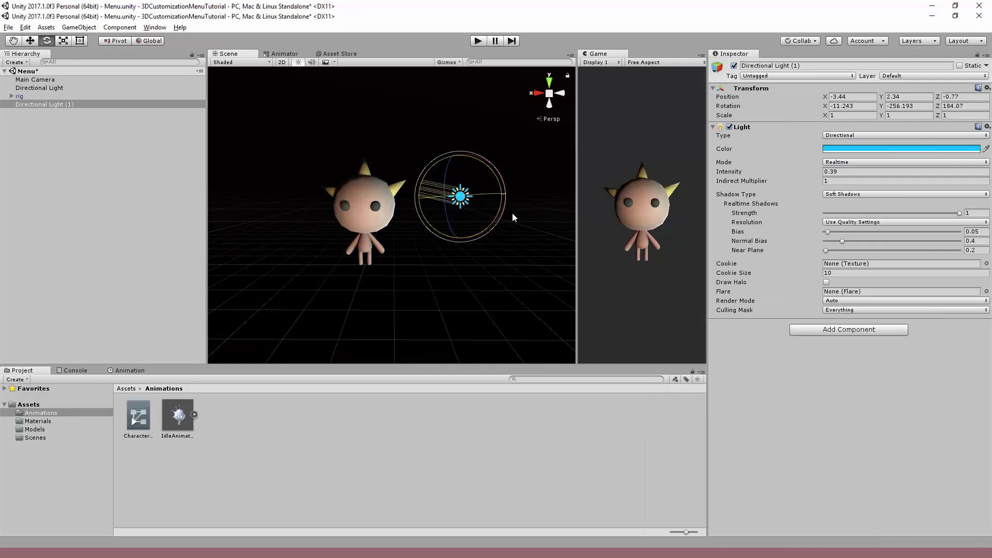
Rotate the blue directional light to about X -28.6, Y -285.1, Z 227.9 and place a flattened cylinder under the character's feet.
mouse_move(513, 212)
left_mouse_down()
mouse_move(494, 235)
mouse_move(499, 222)
mouse_move(514, 229)
left_mouse_up()
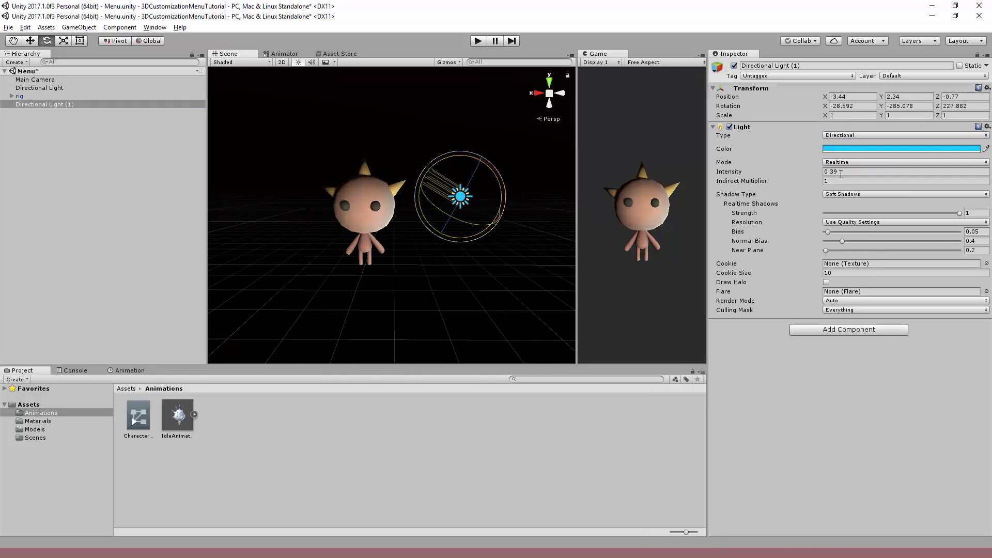
key("ctrl+p")
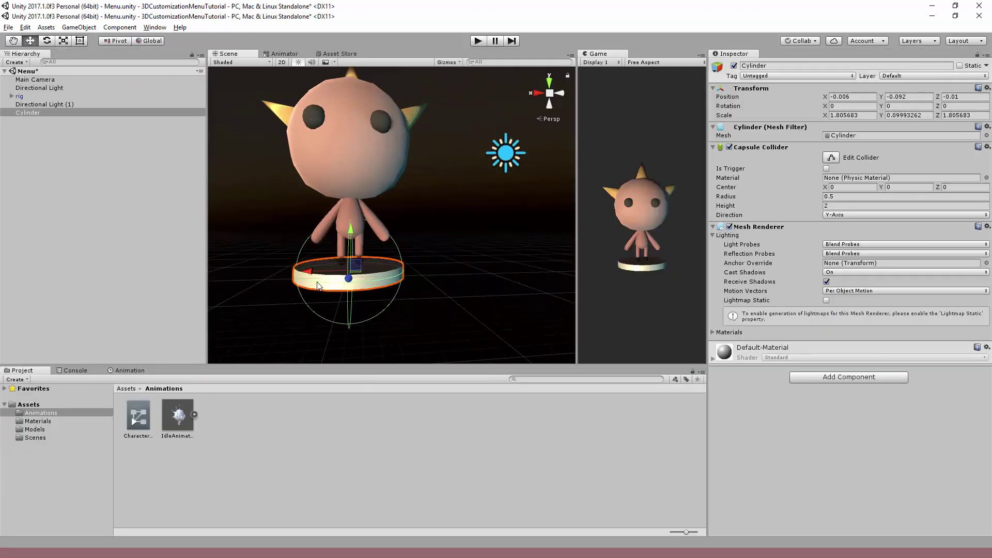
key("w")
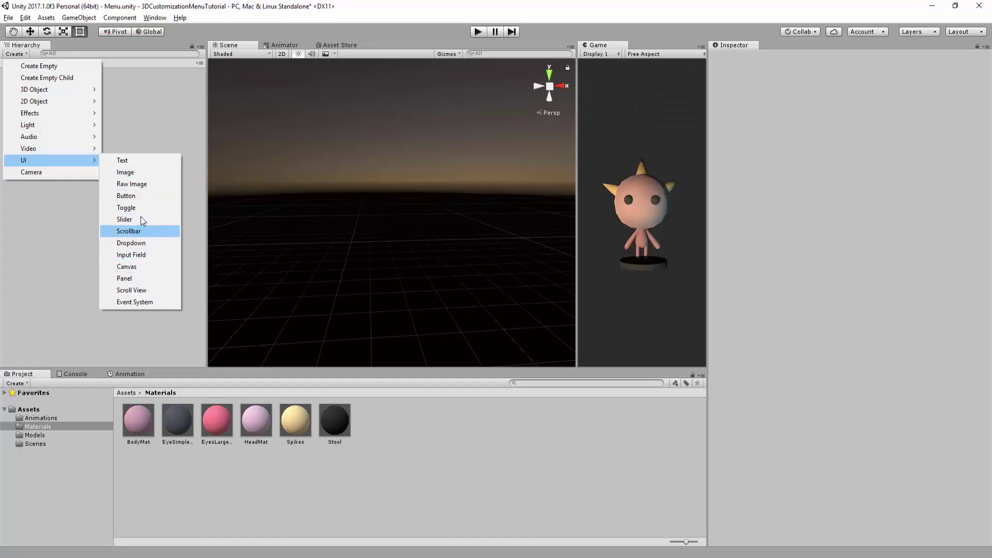
Add a UI Text element and anchor it to the canvas's top-right corner, including pivot and position.
left_click(135, 161)
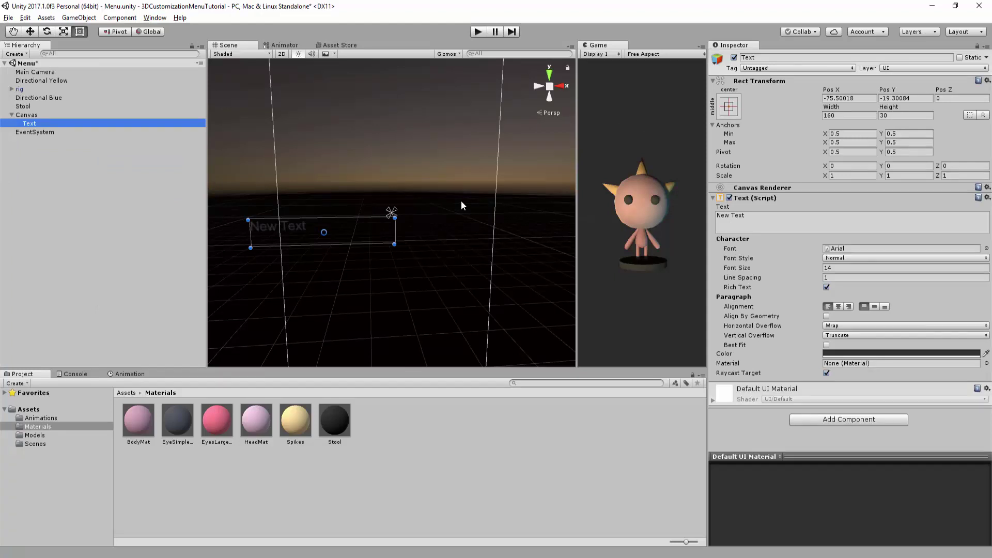
left_click(729, 107)
left_click(823, 197, "alt+shift")
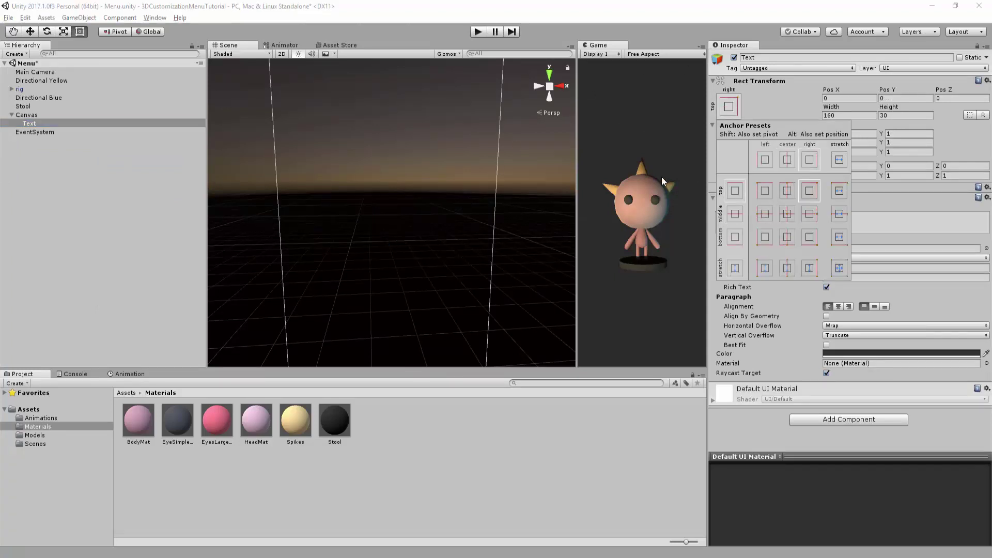
key("shift+space")
key("shift+space")
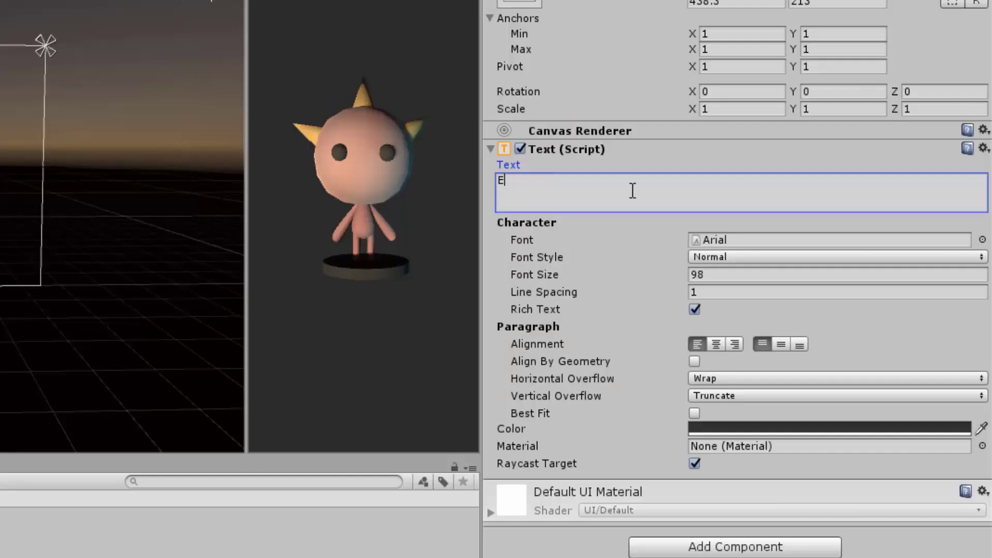
Set the new text element to read EYES in bold with a red color.
left_click(717, 256)
left_click(699, 295)
left_click(717, 428)
left_click(483, 459)
left_click(406, 216)
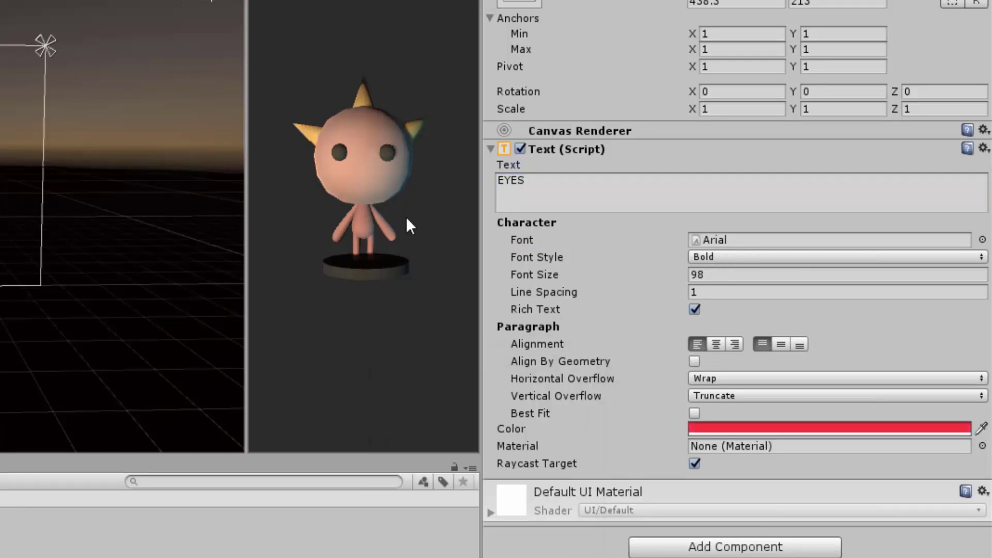
key("shift+space")
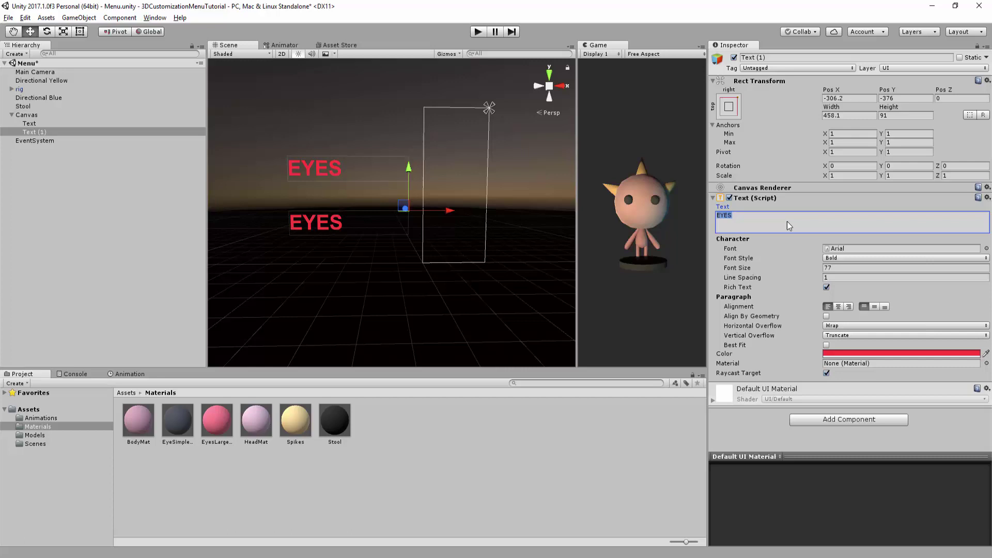
Change the duplicated label's text to HEAD and check it in the maximized Game view.
type("HEAD")
left_click(668, 184)
key("shift+space")
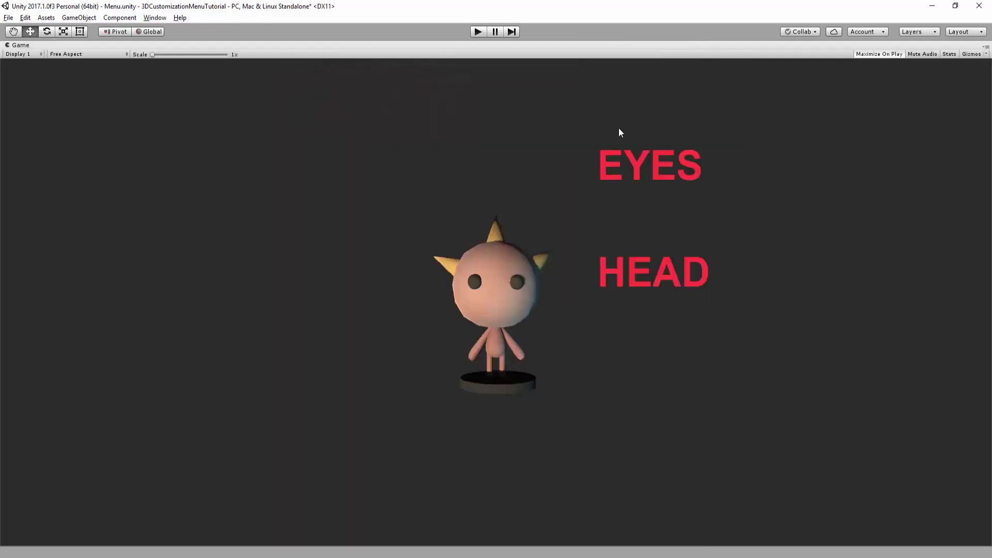
key("shift+space")
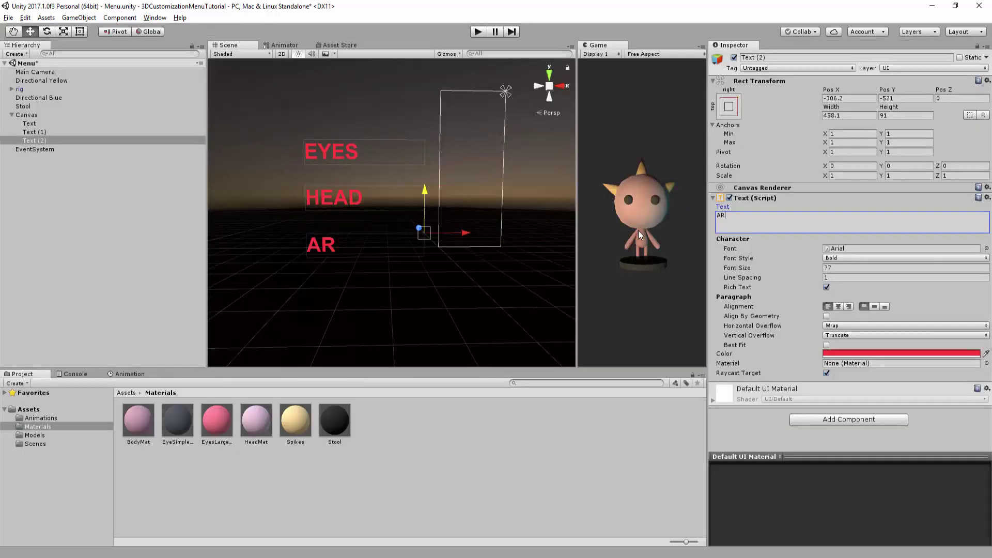
Complete the third label's text as ARMS and check the label column in the maximized Game view.
type("MS")
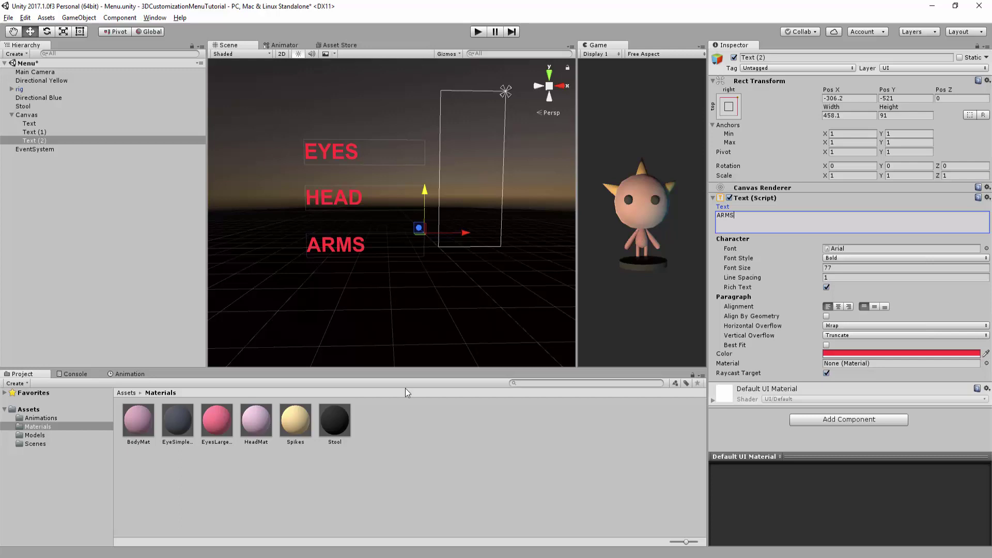
left_click(622, 284)
key("shift+space")
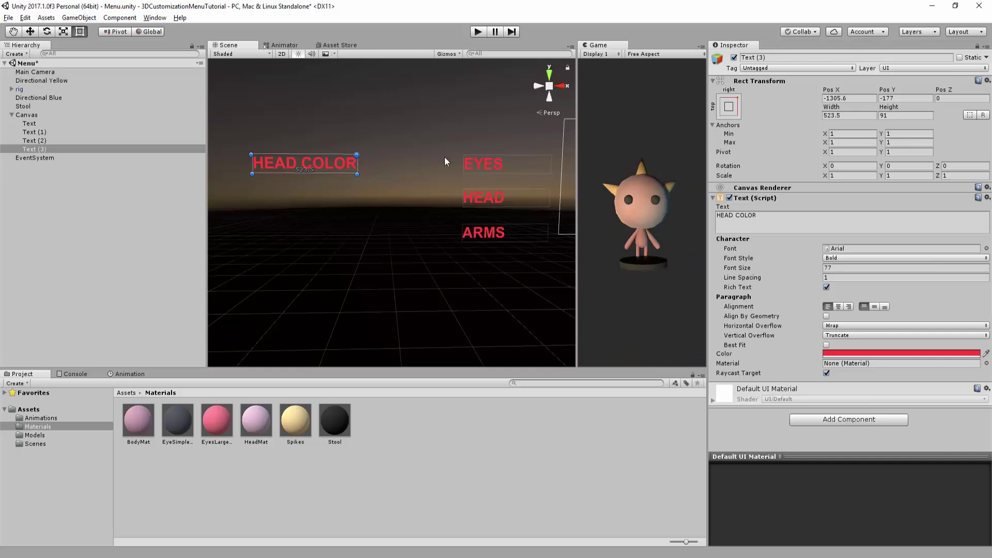
Set the HEAD COLOR label's font size to 59 and center its text horizontally.
key("shift+space")
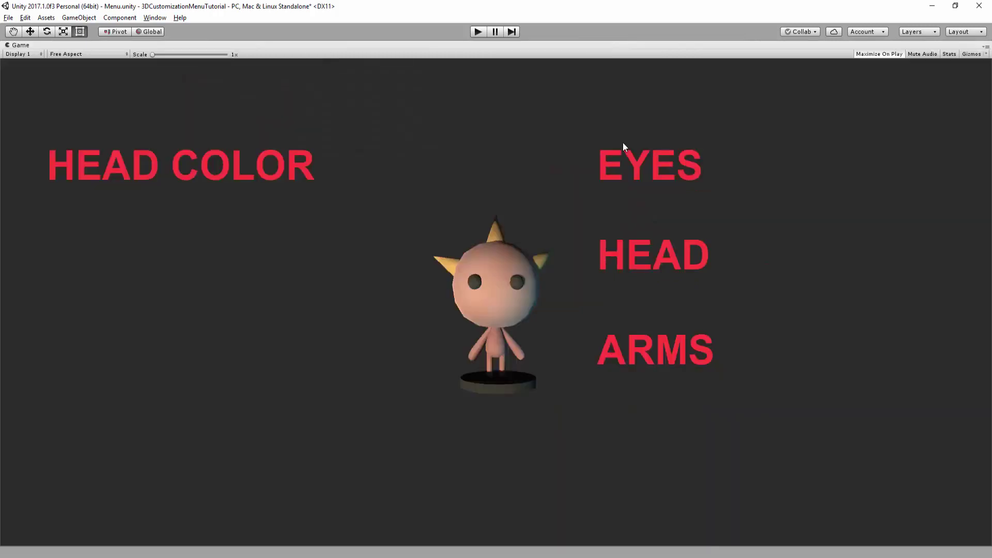
key("shift+space")
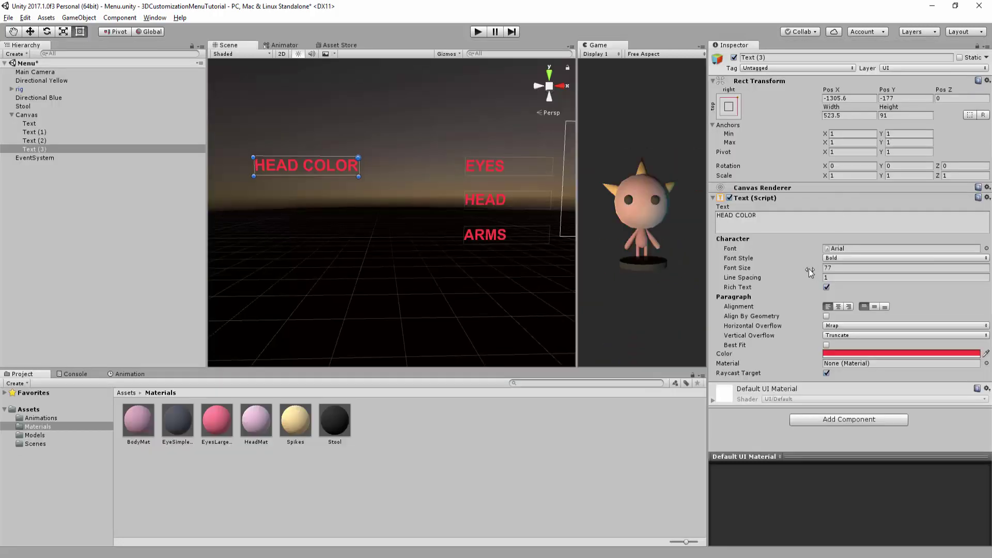
left_click_drag(808, 269, 795, 265)
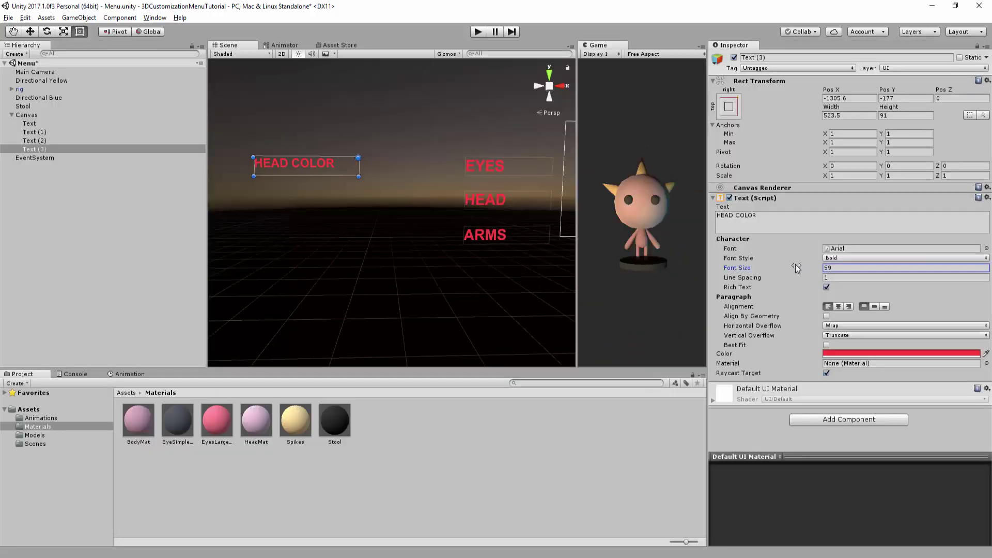
left_click(841, 309)
Check the label layout in the maximized Game view and save the scene.
key("shift+space")
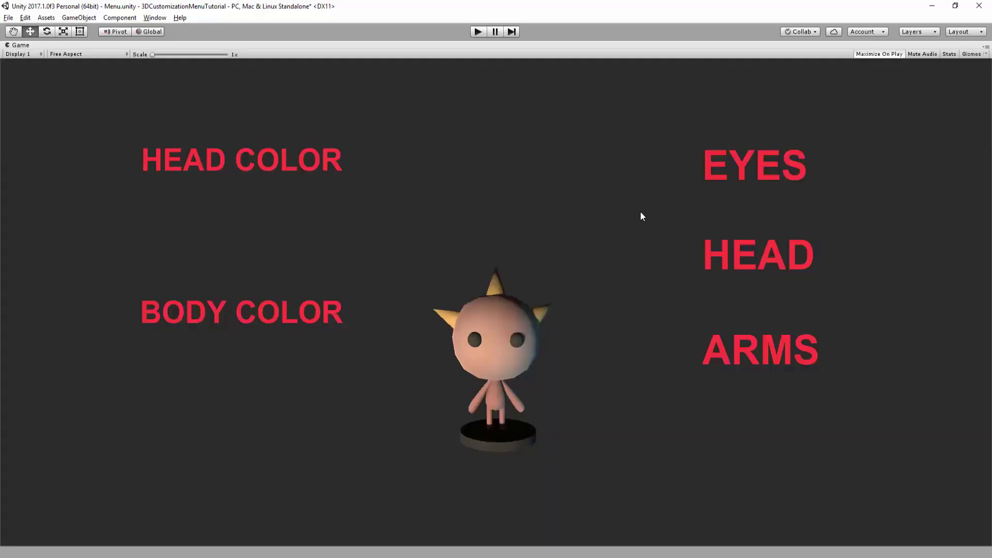
key("shift+space")
key("ctrl+s")
left_click(119, 228)
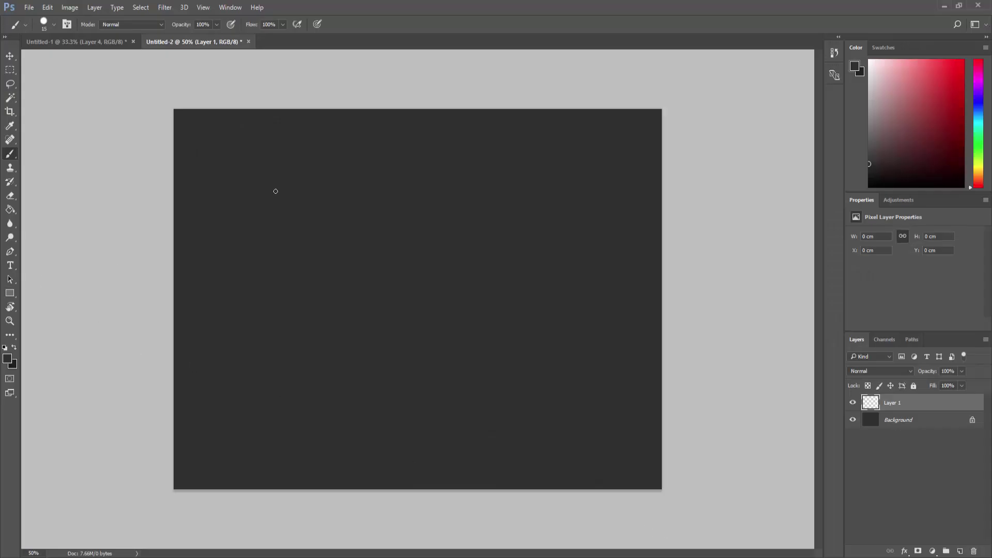
Switch to Photoshop and draw a square of about 992 by 992 px with a solid white fill on the dark canvas.
key("u")
mouse_move(241, 161)
left_mouse_down("shift")
mouse_move(478, 334)
mouse_move(497, 427)
left_mouse_up("shift")
left_click(856, 266)
left_click(883, 287)
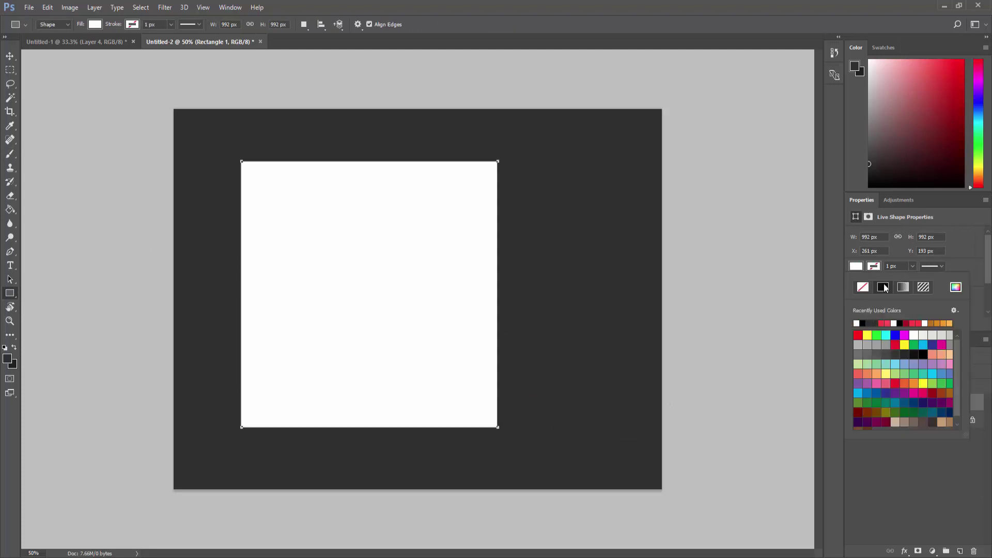
left_click(863, 286)
left_click(856, 323)
left_click(895, 472)
key("b")
left_click(357, 186)
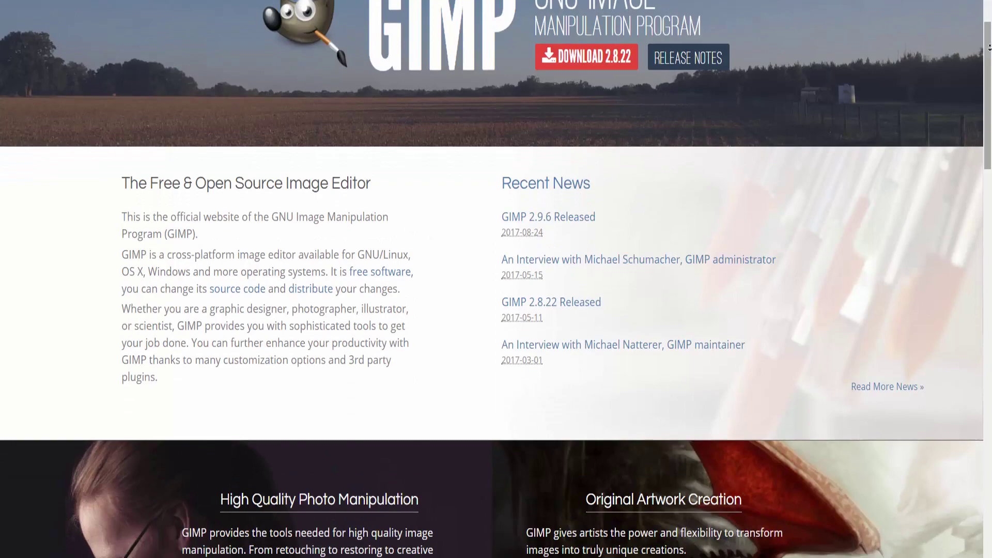
Look over the GIMP and Inkscape home pages as free image editor options.
scroll(496, 279, "down", 3)
scroll(496, 279, "down", 3)
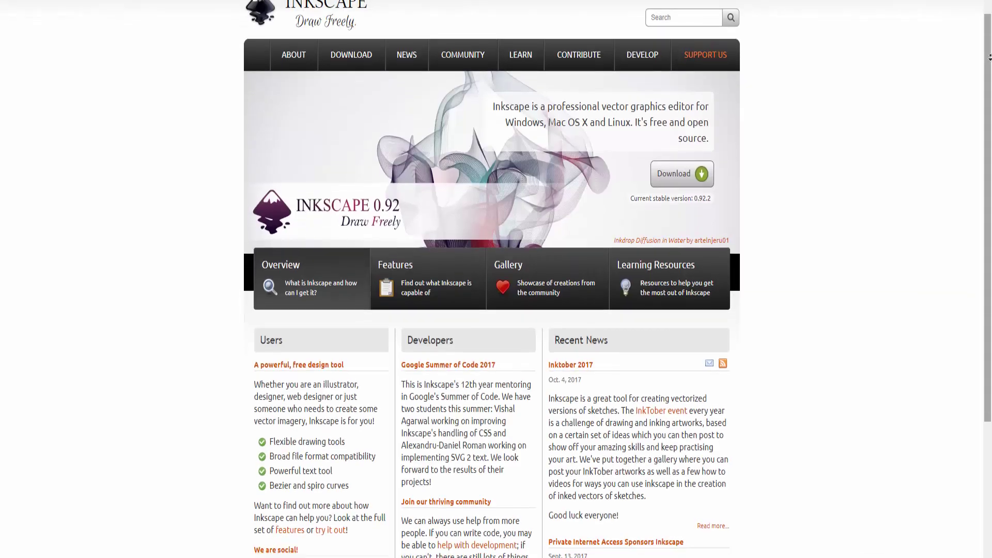
scroll(496, 279, "down", 3)
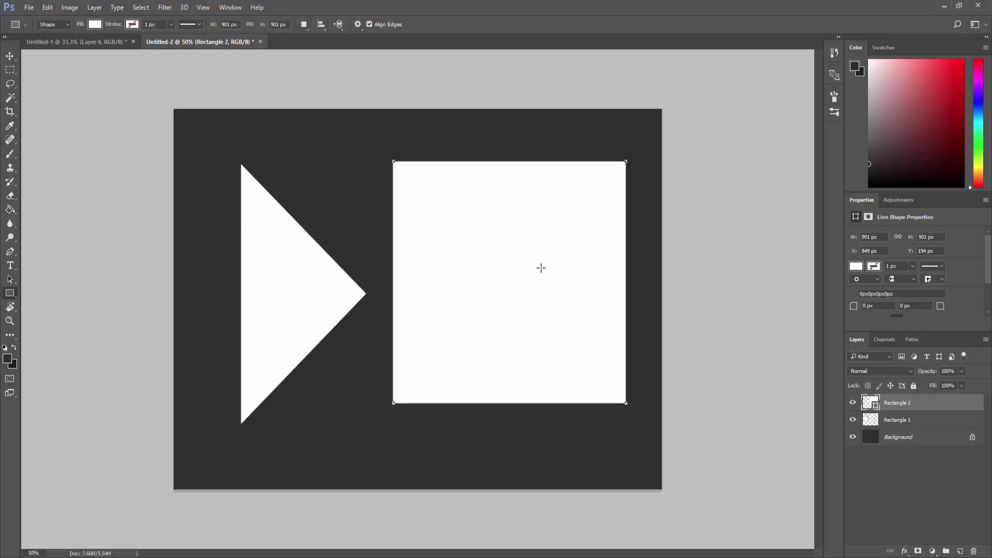
Switch back to Photoshop and crop the canvas containing the white triangle and square button shapes.
left_click(540, 268)
left_click(463, 215)
key("c")
left_click_drag(525, 373, 687, 445)
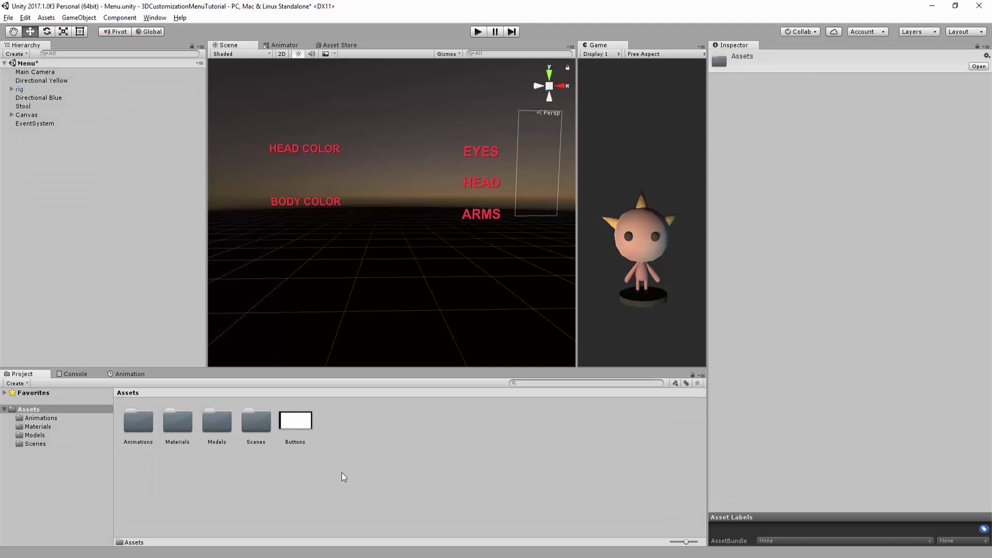
Create a folder named UI in Assets, move the Buttons image into it, and open the folder.
right_click(379, 433)
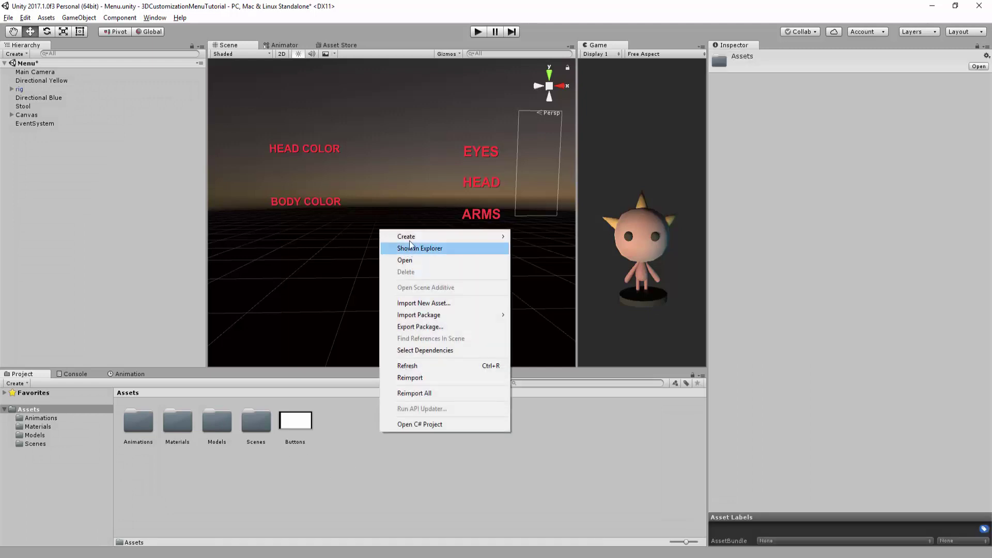
mouse_move(406, 236)
left_click(276, 237)
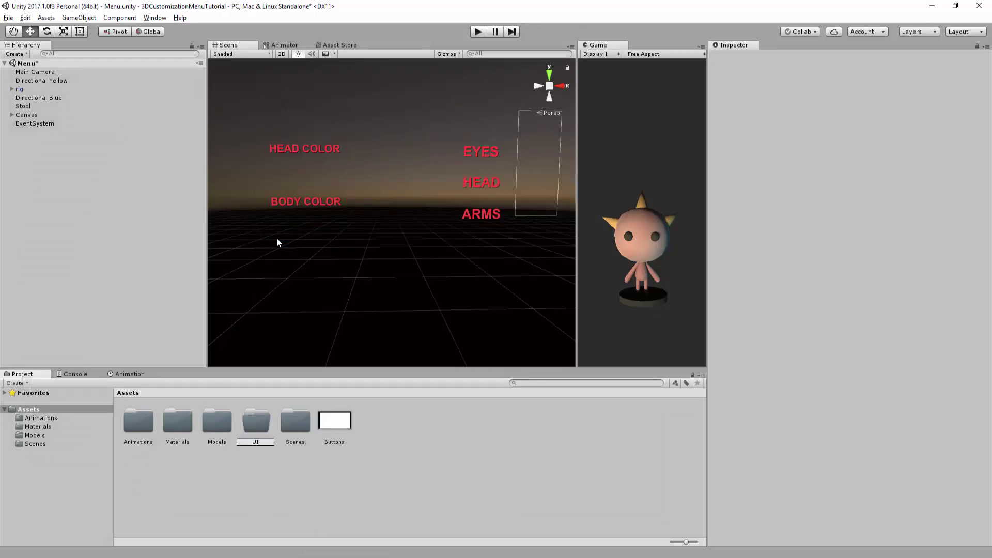
type("UI")
key("Return")
left_click_drag(334, 421, 256, 421)
double_click(256, 421)
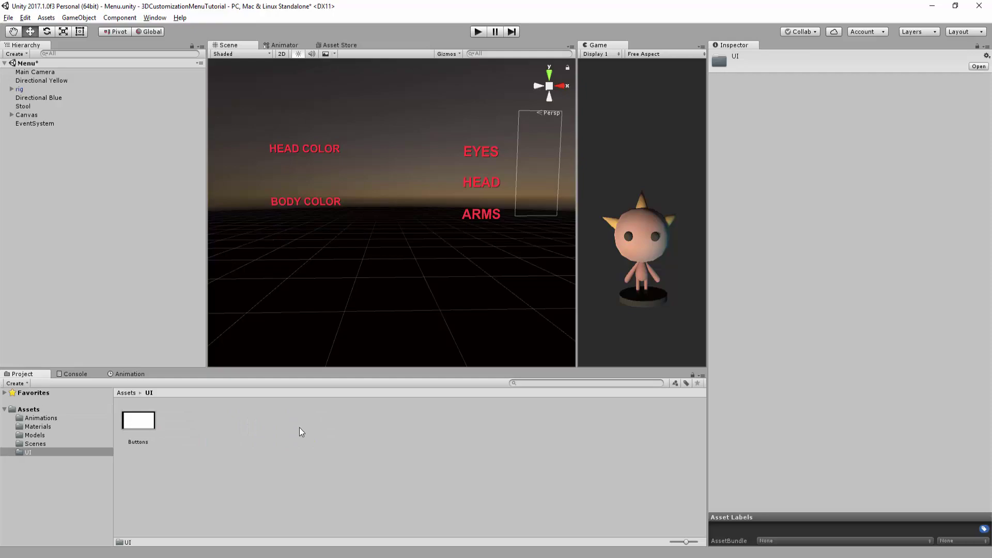
Set the Buttons texture to Sprite (2D and UI) with Multiple sprite mode and slice it in the Sprite Editor.
left_click(146, 421)
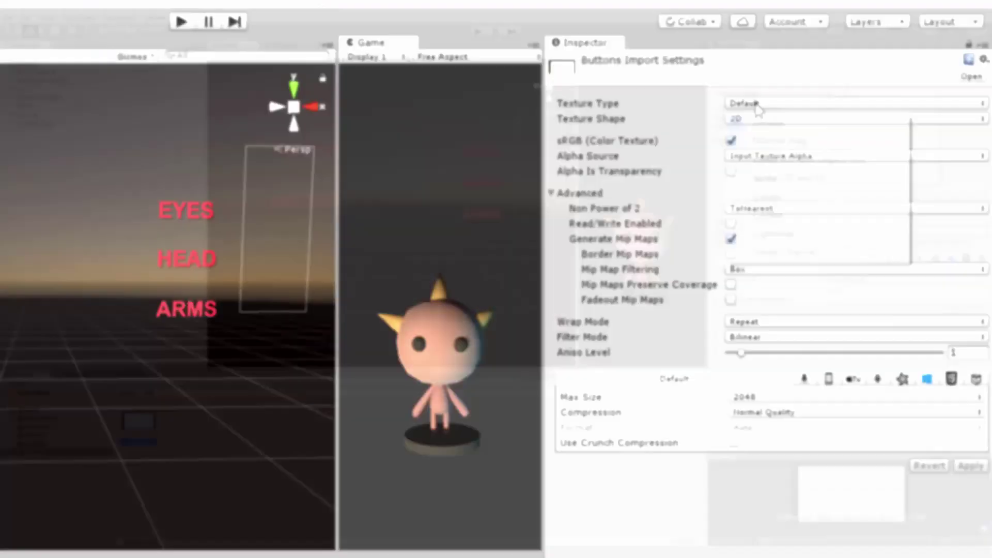
left_click(873, 83)
left_click(870, 131)
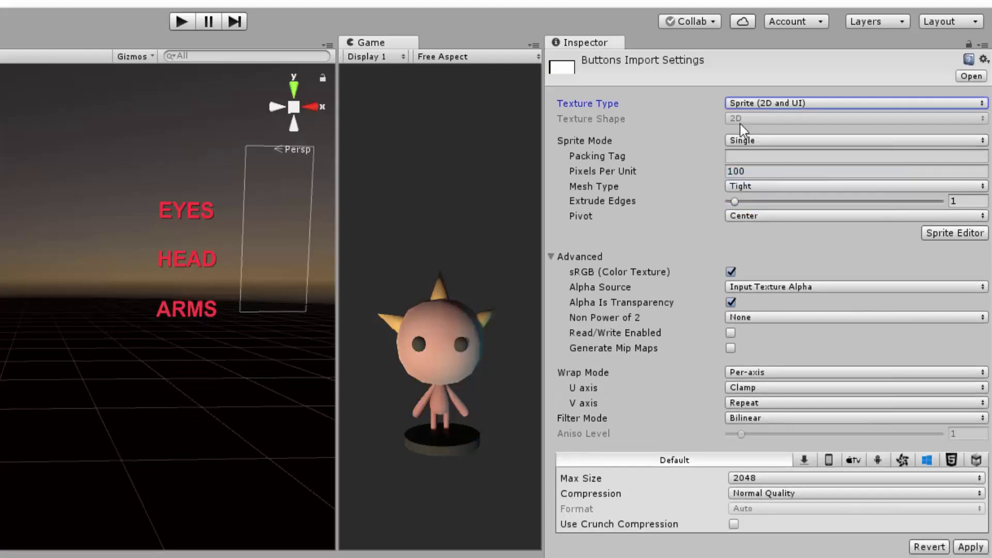
left_click(787, 140)
left_click(792, 177)
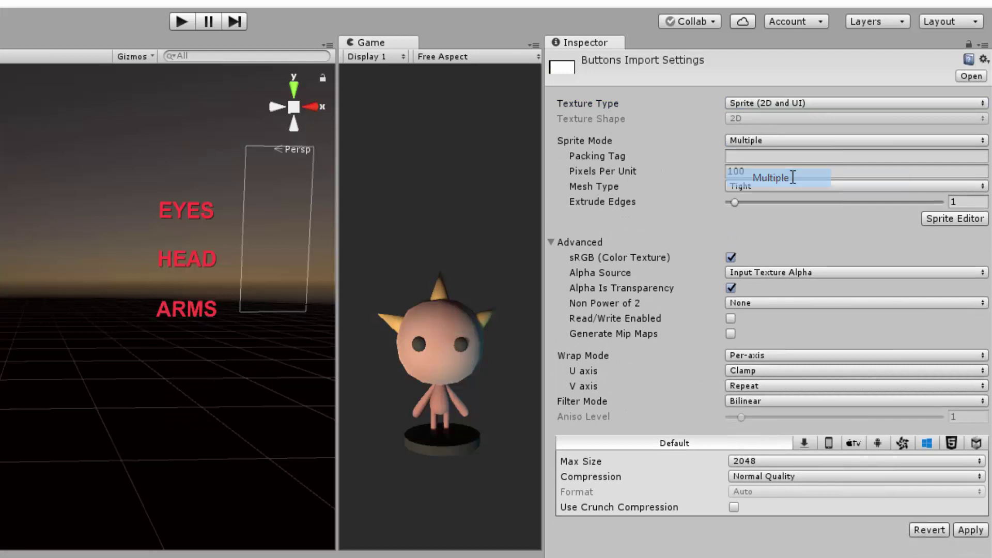
left_click(961, 220)
left_click(245, 451)
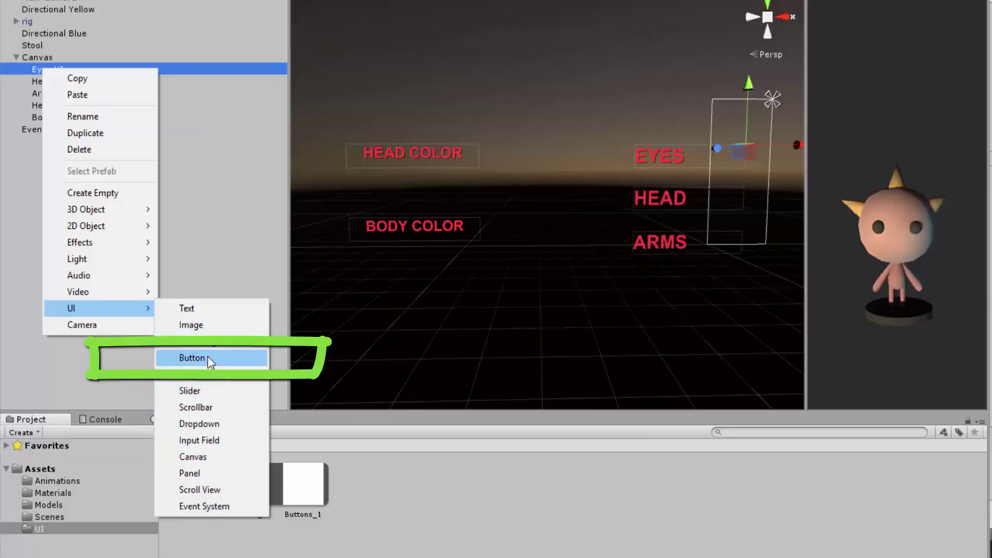
Add a UI button under Eyes UI with Buttons_0 as its source image and remove its text child.
left_click(191, 357)
key("f")
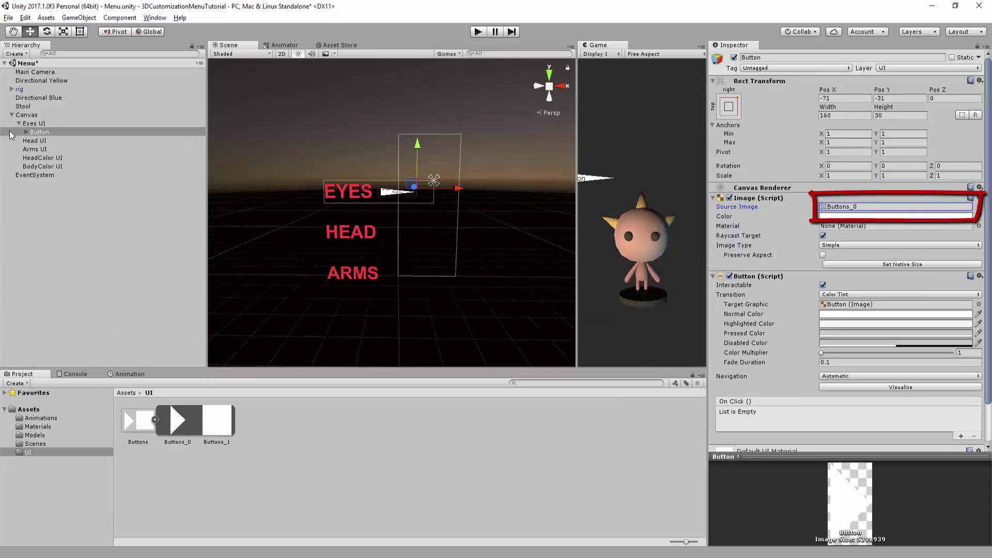
left_click(26, 132)
left_click(38, 140)
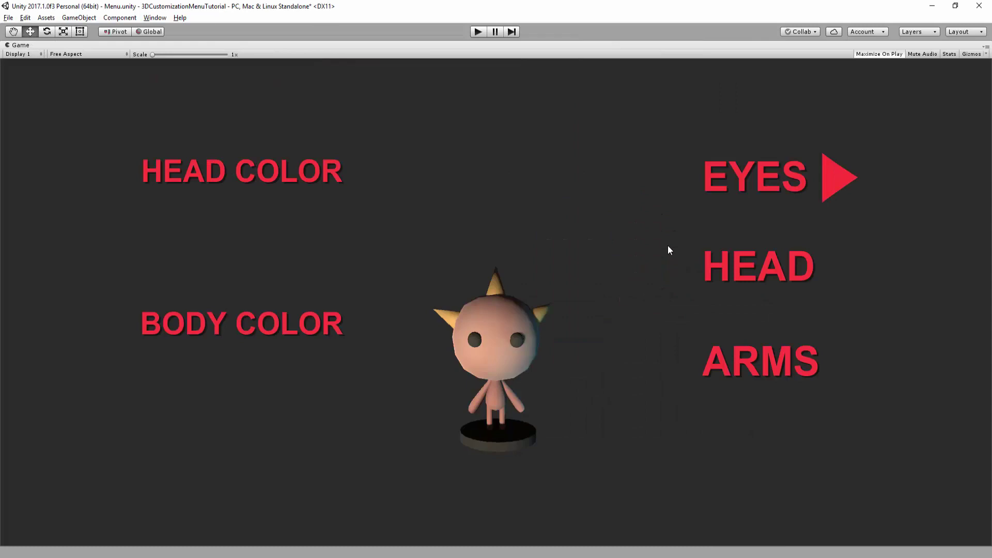
Set the image color of the Eyes UI arrow button to a lighter pinkish red.
left_click(868, 216)
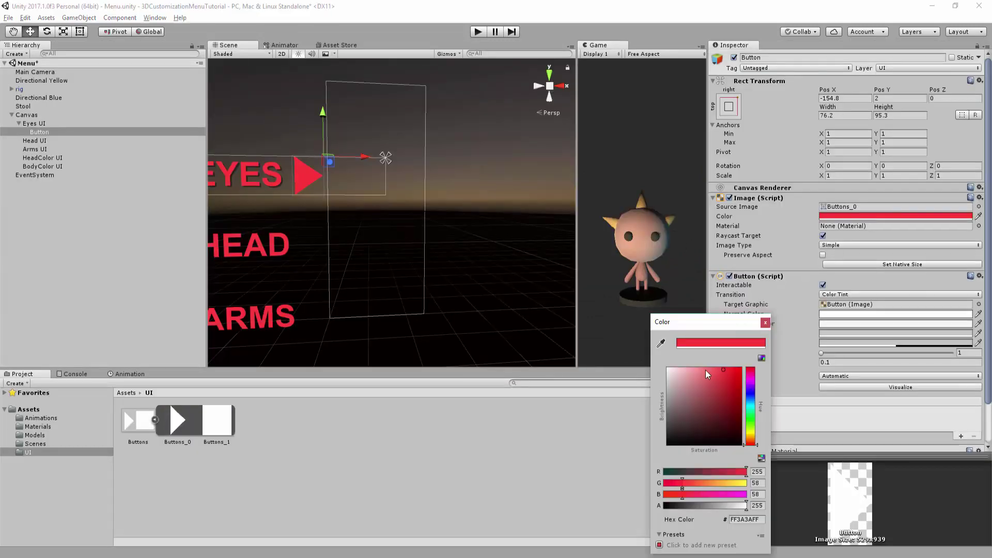
left_click_drag(706, 370, 699, 355)
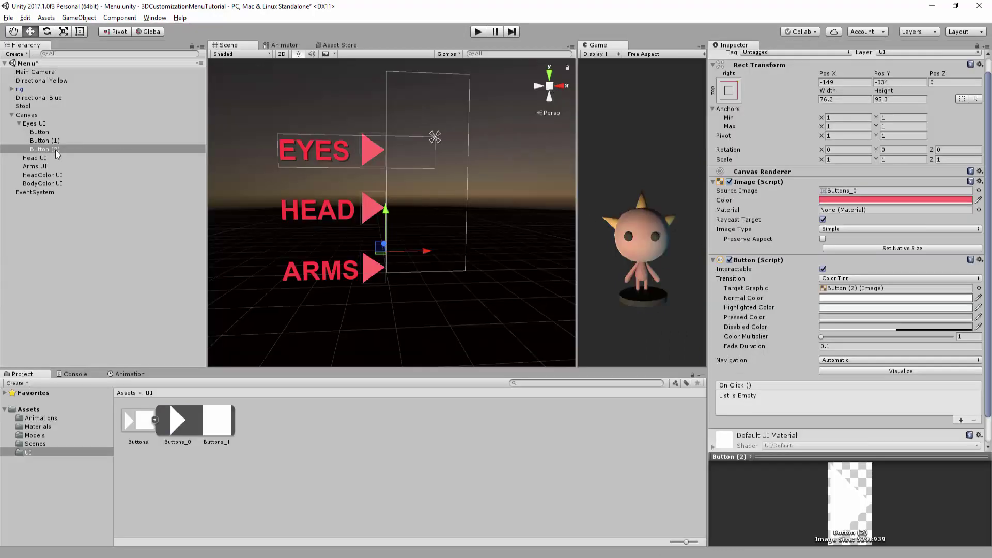
Parent the head and arms arrow buttons to Head UI and Arms UI, and shift all three arrows slightly away from their labels.
left_click_drag(58, 142, 52, 166)
left_click(50, 151, "ctrl")
left_click(48, 133, "ctrl")
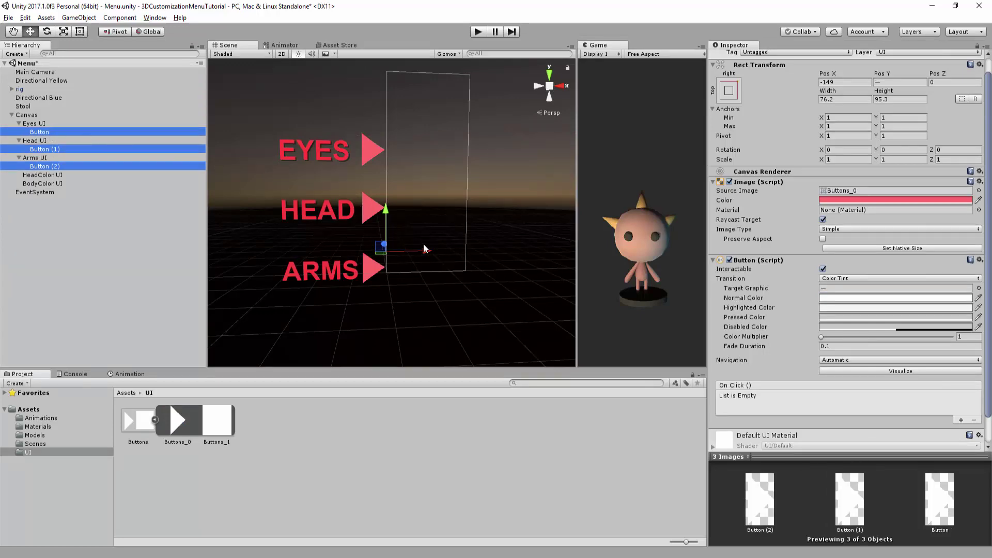
left_click_drag(424, 248, 440, 248)
key("shift+space")
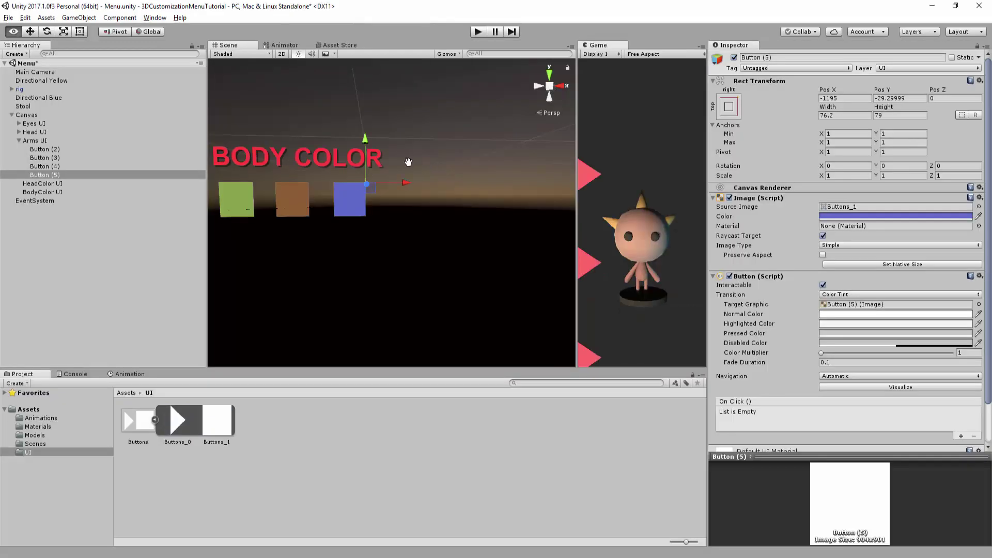
Move the three color square buttons from Arms UI to BodyColor UI and duplicate them below the HEAD COLOR label.
scroll(408, 163, "down", 5)
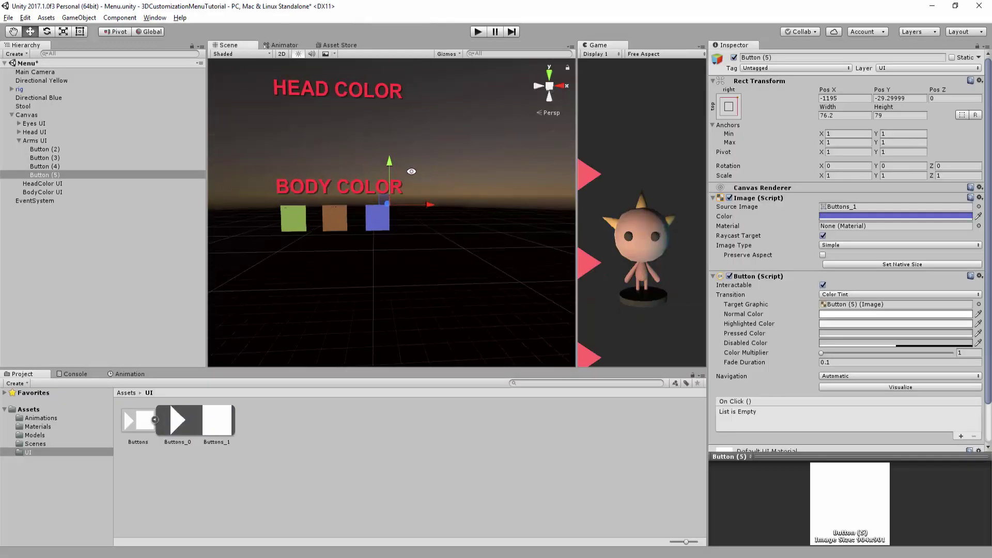
left_click(61, 167, "shift")
left_click(44, 148, "shift")
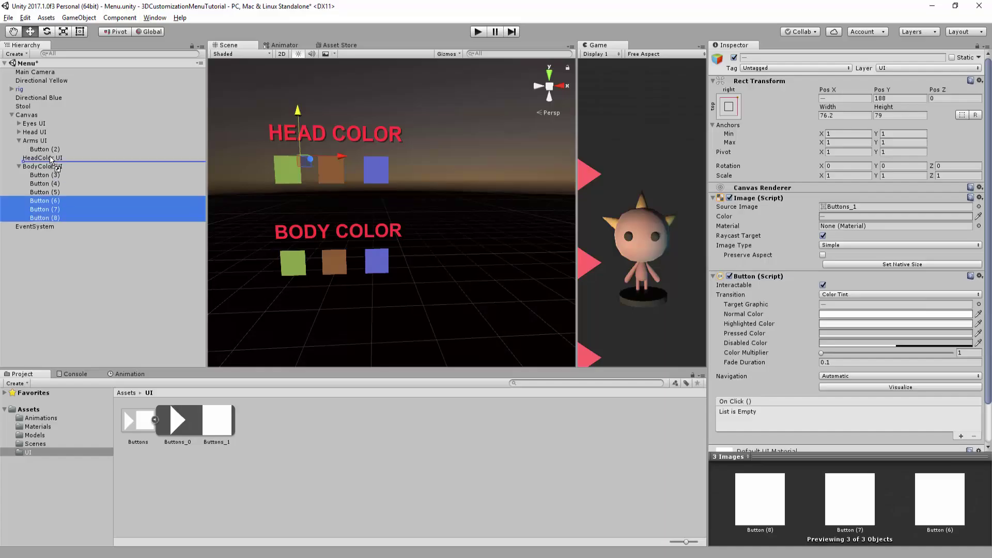
Parent the three duplicated color squares to HeadColor UI and collapse the color groups in the hierarchy.
left_click_drag(42, 202, 43, 158)
left_click(19, 191)
left_click(18, 157)
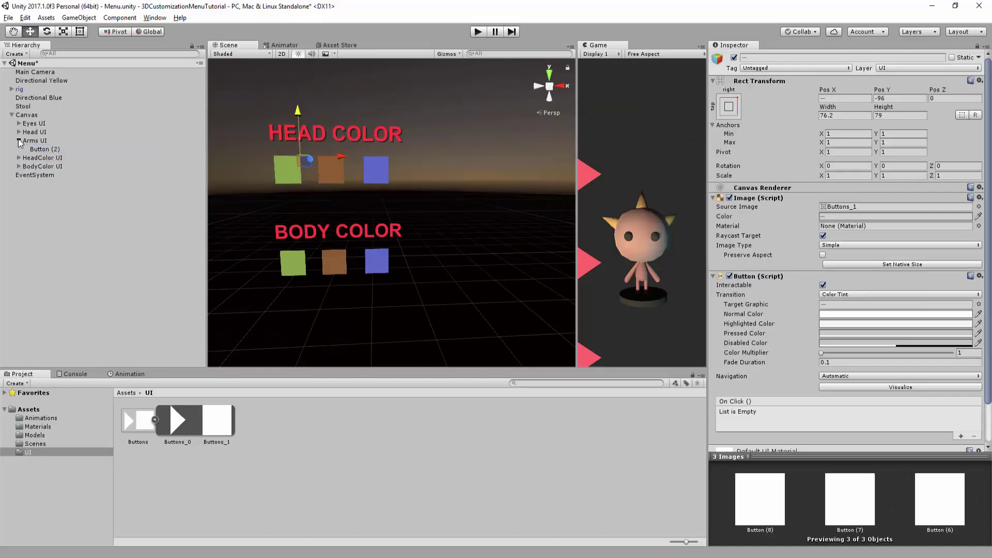
left_click(217, 199)
left_click_drag(217, 199, 653, 177, "alt")
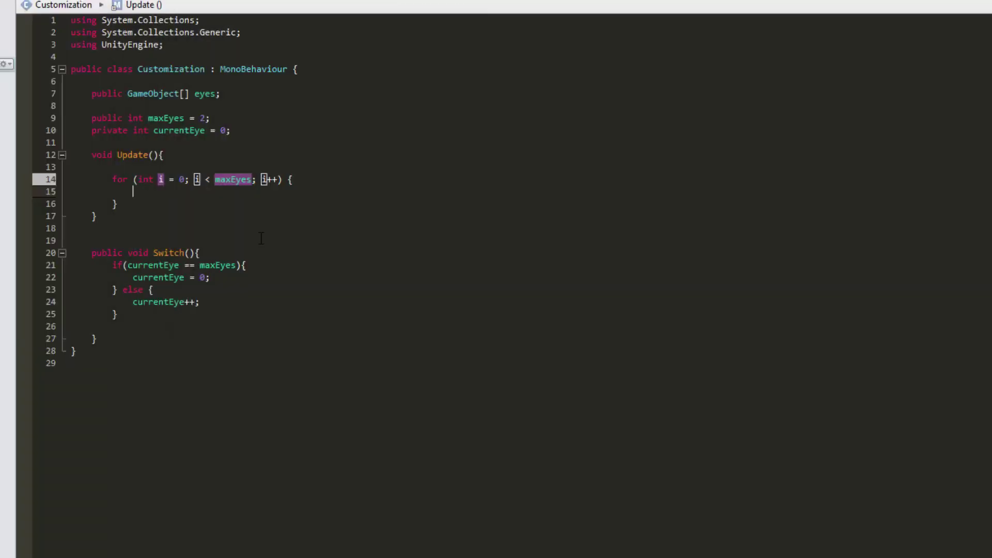
Add an empty if block inside the for loop of the Customization script's Update method.
type("if(){}")
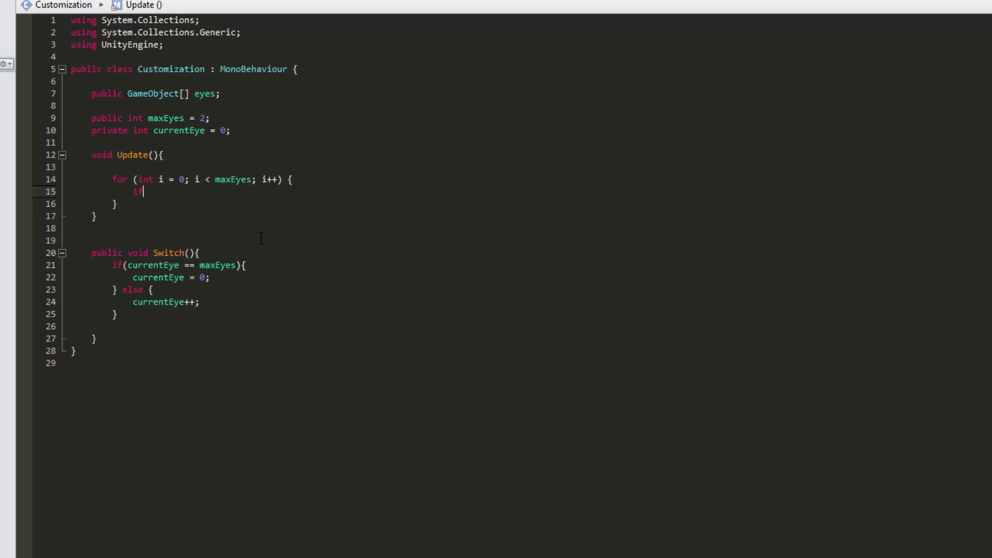
key("Return")
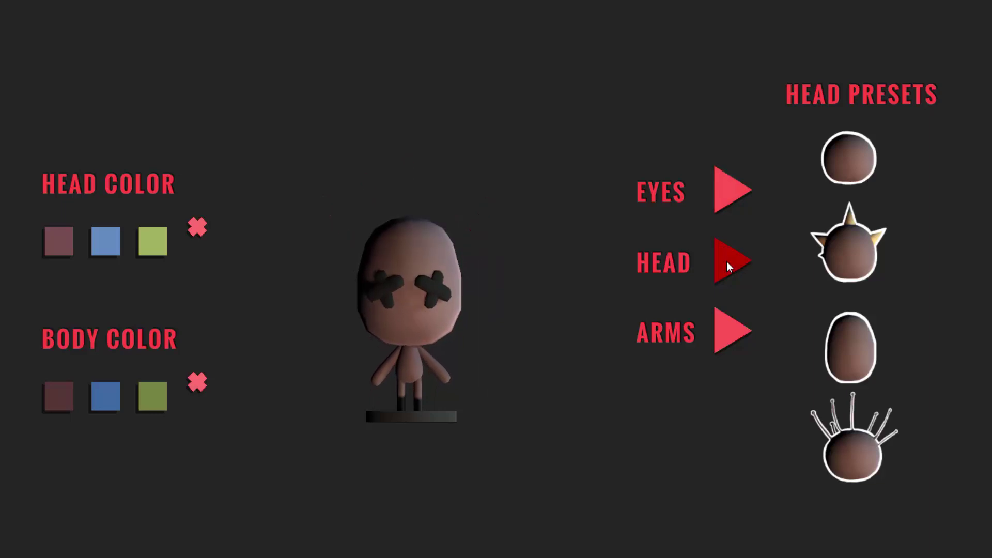
Test the finished customization menu by cycling the character's head twice and its eyes once.
left_click(726, 261)
left_click(726, 261)
left_click(734, 203)
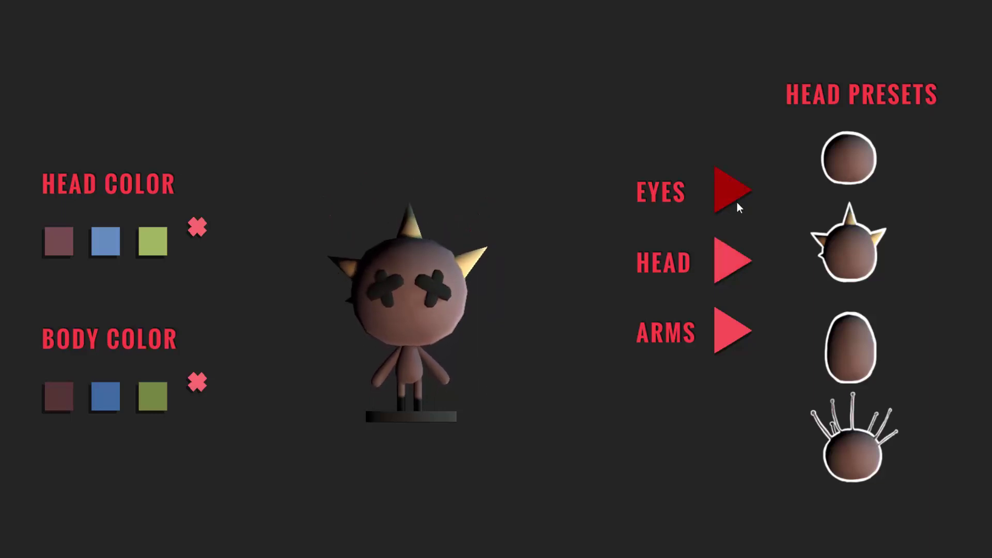